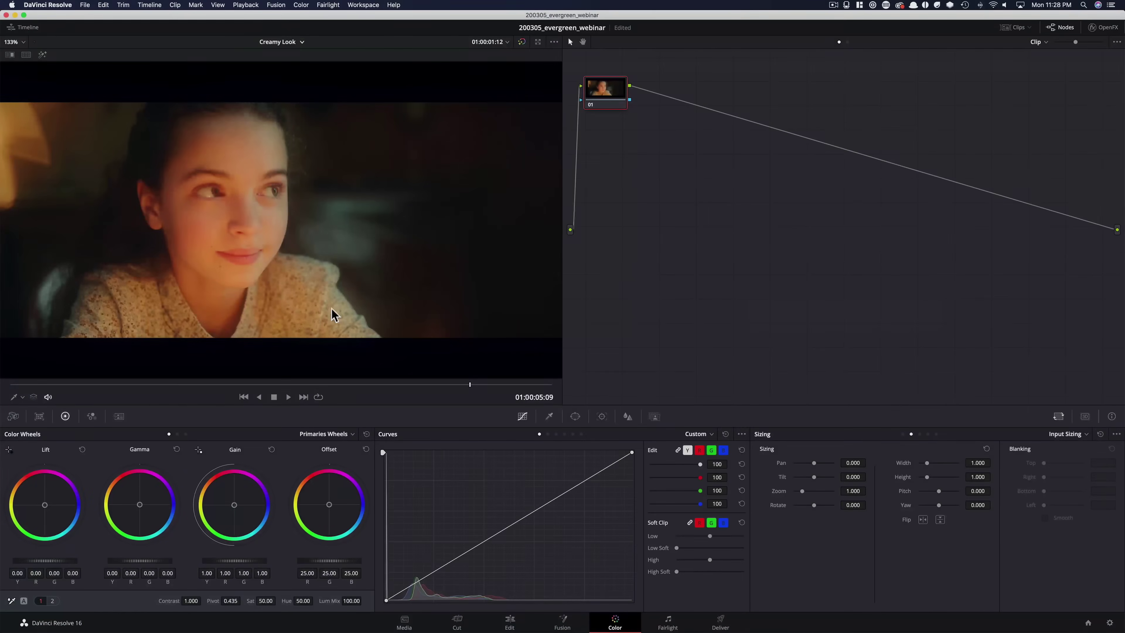
Switch to QuickTime Player to preview the ungraded office meeting clip
key("super+Tab")
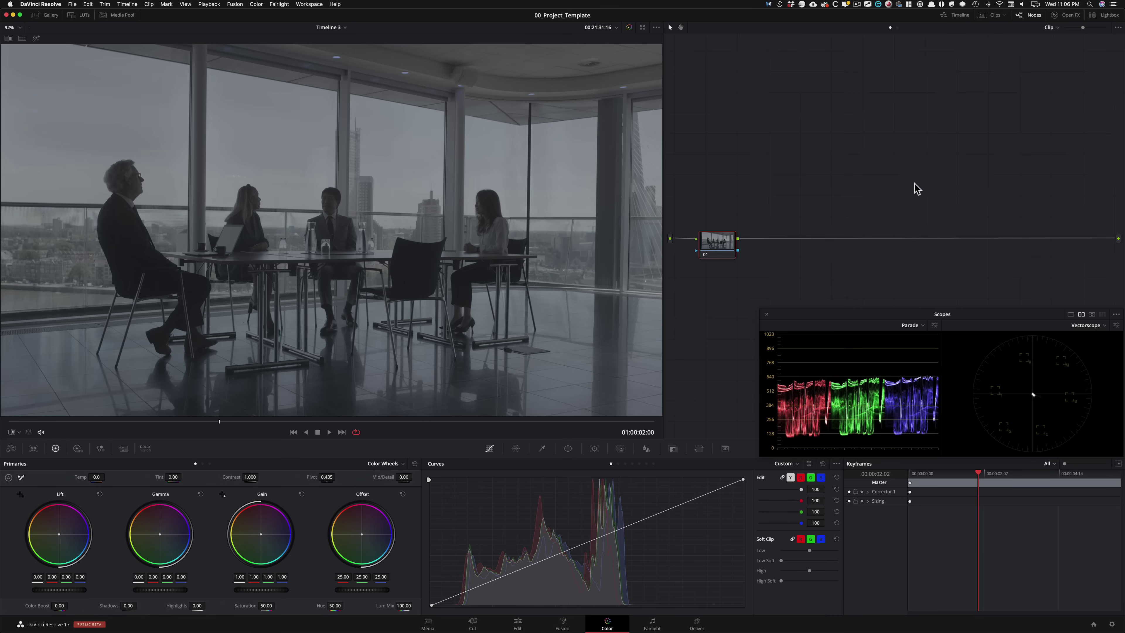
Label the first two nodes temp/tint and pri
key("Tab")
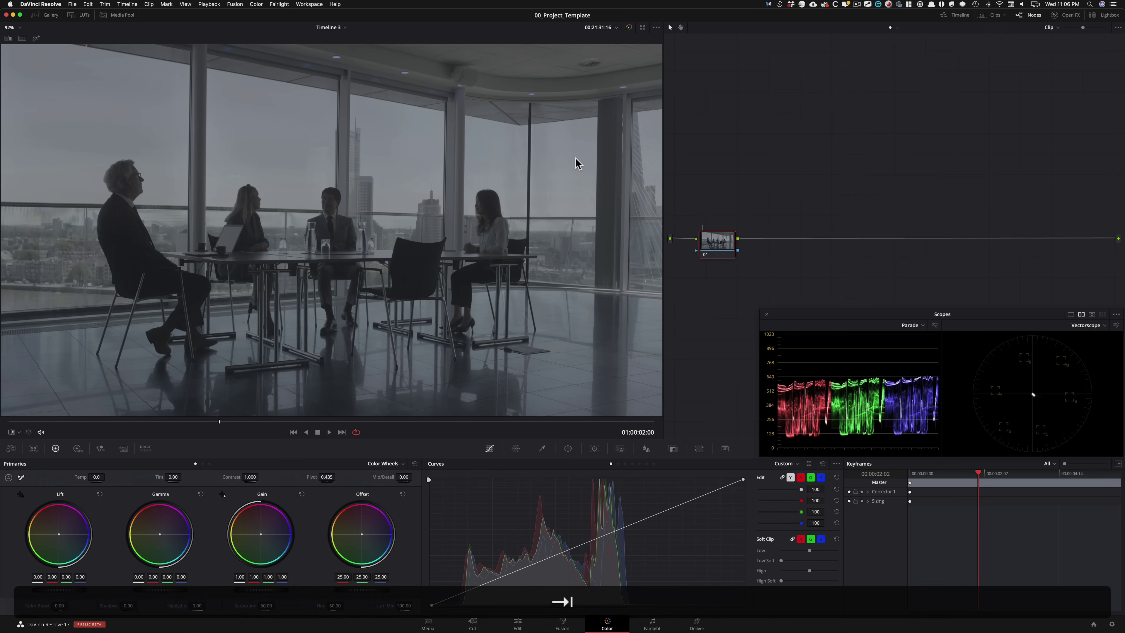
type("temp/tint")
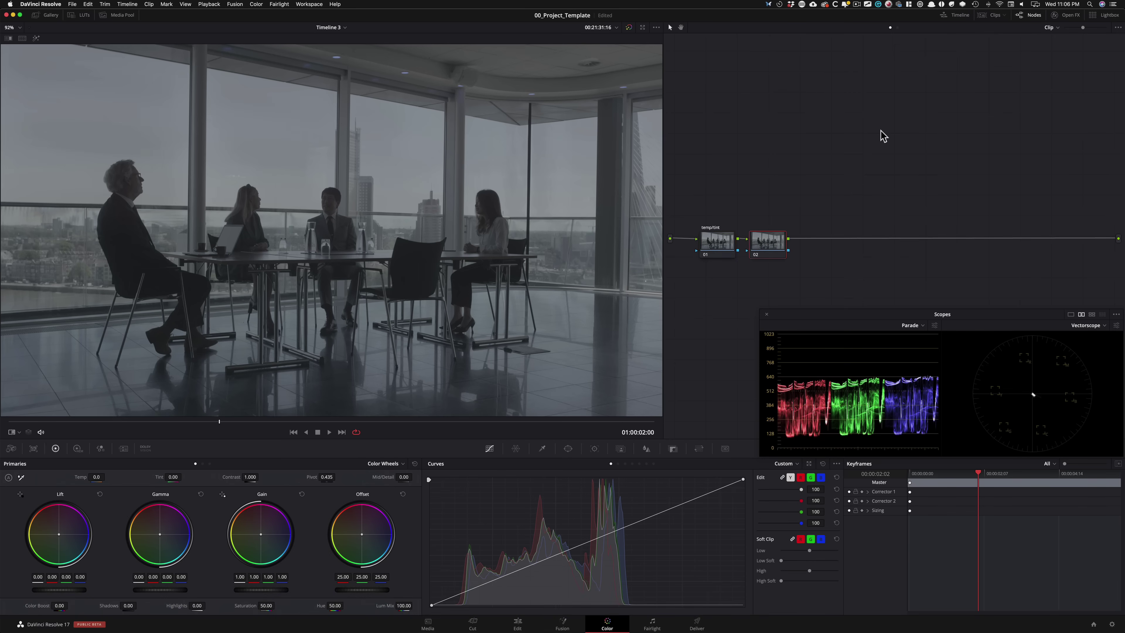
key("Tab")
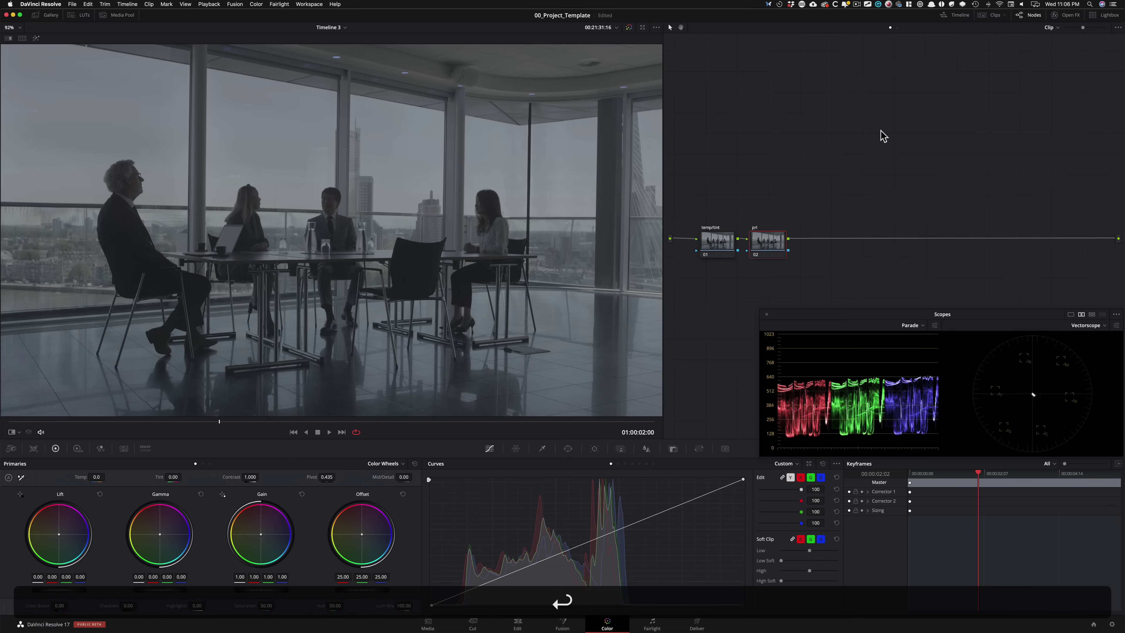
Add a third serial node, label nodes lut, look adj and grain, and move grain below the chain
key("alt+s")
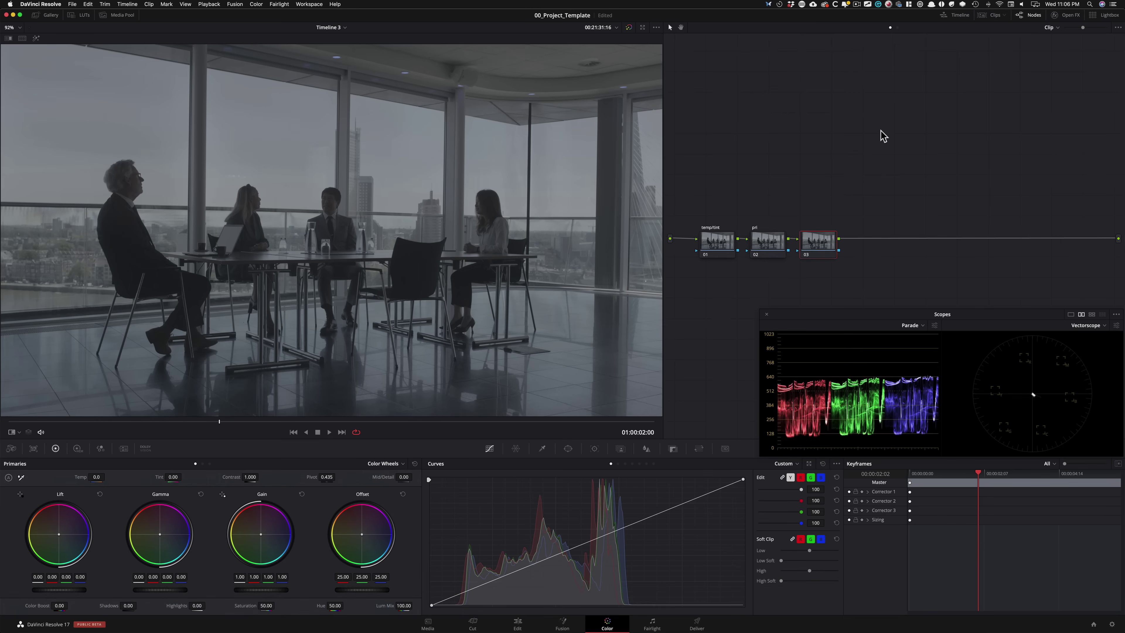
key("Tab")
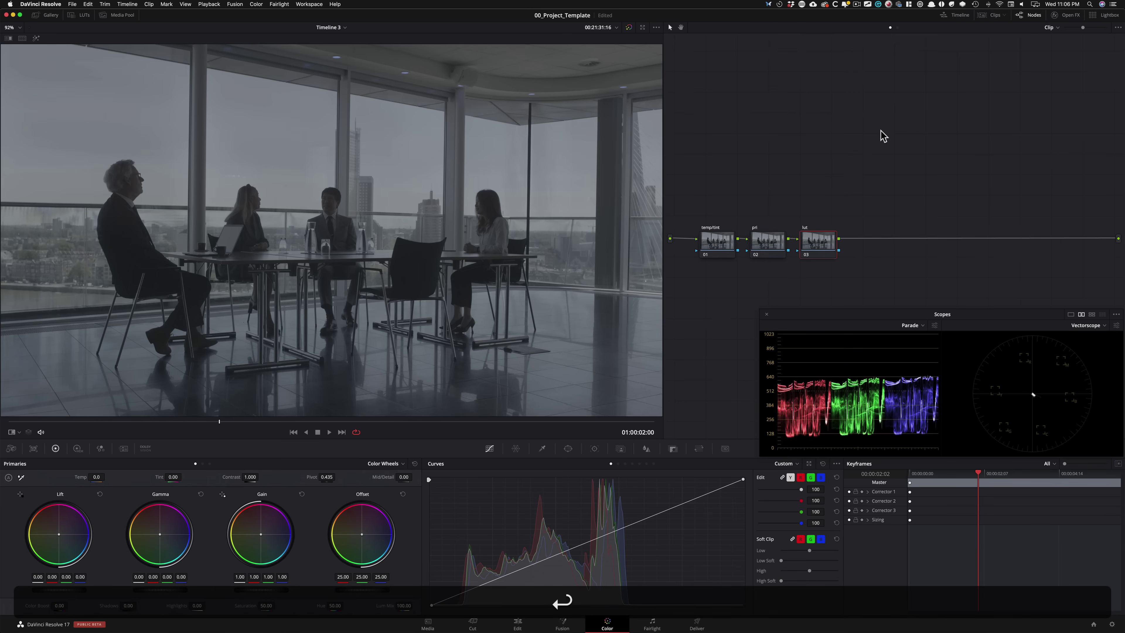
key("Tab")
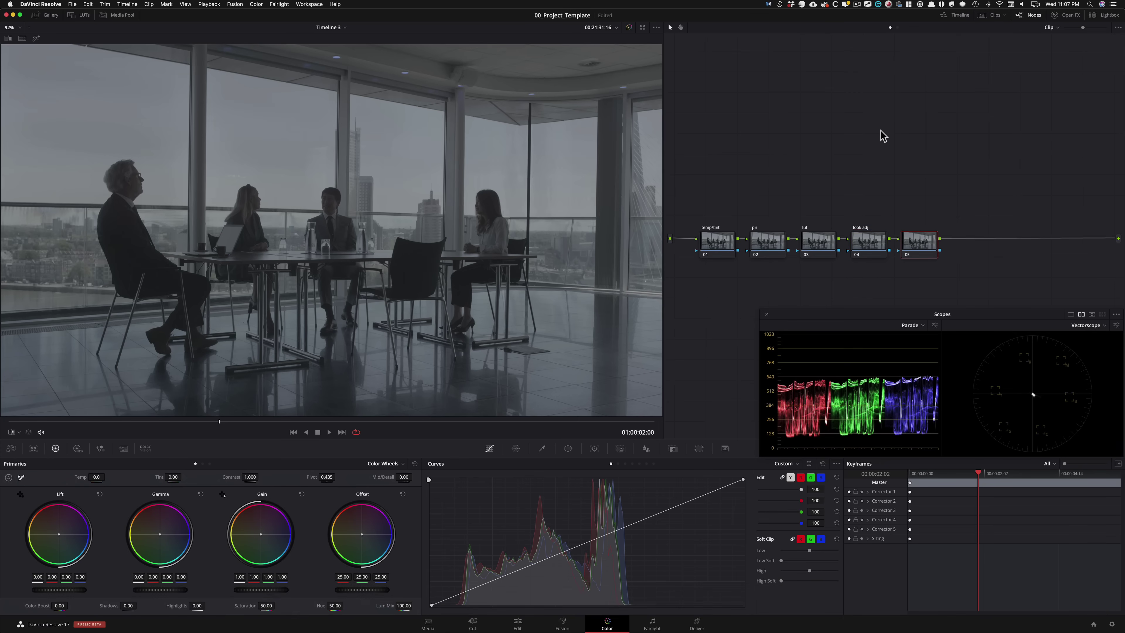
key("Tab")
left_click_drag(929, 241, 716, 288)
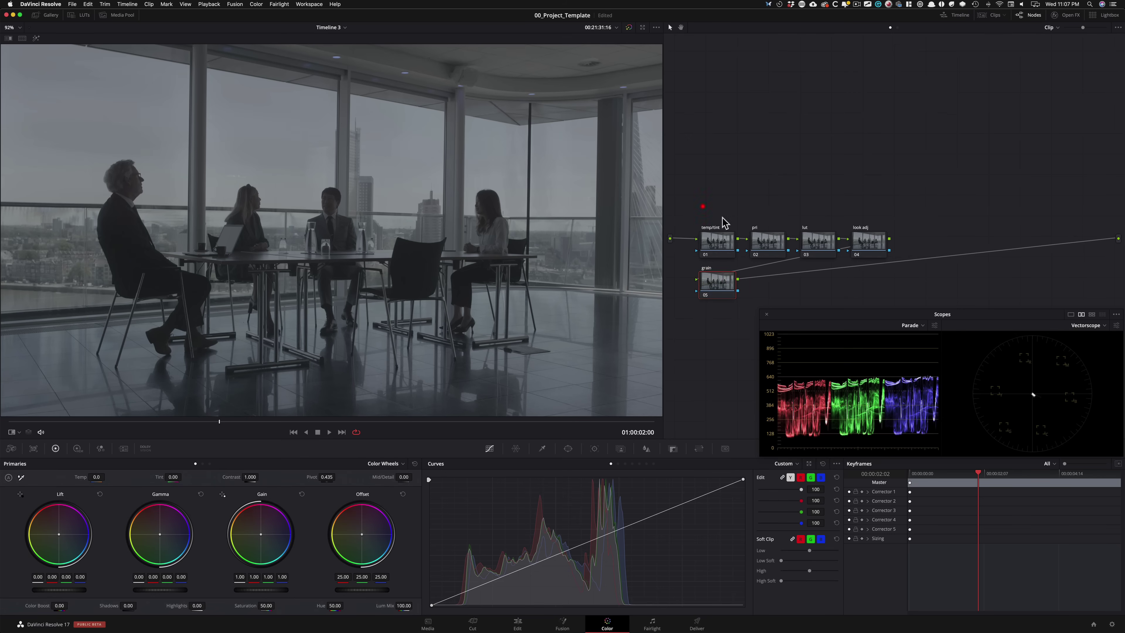
left_click(944, 235)
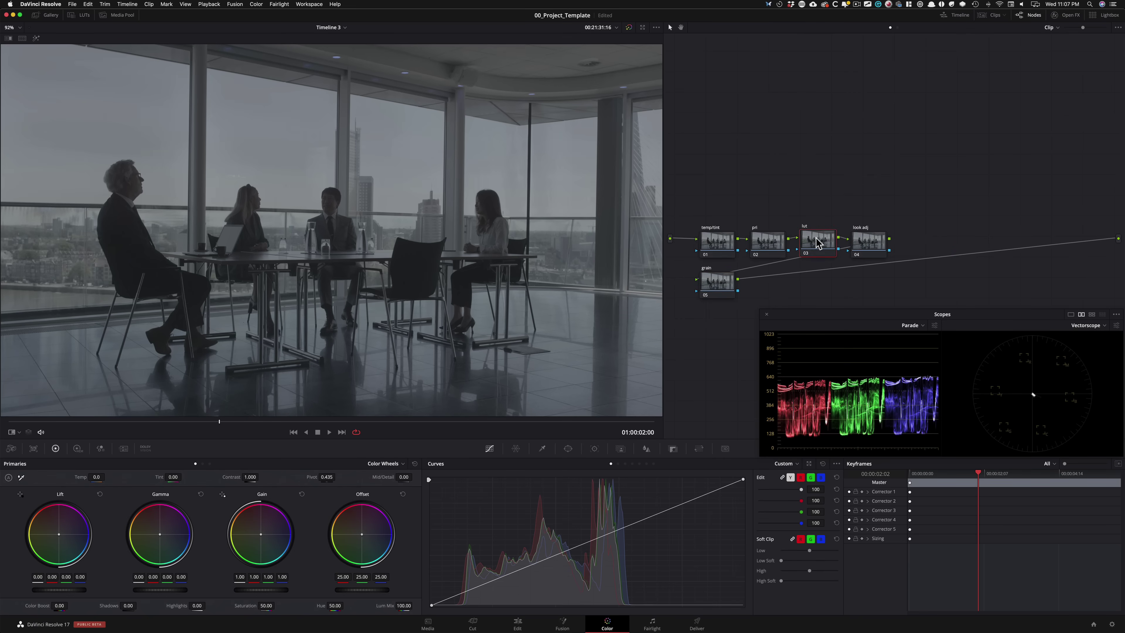
Apply the Film Looks Rec709 Kodak 2383 D55 LUT to the lut node
left_click(72, 15)
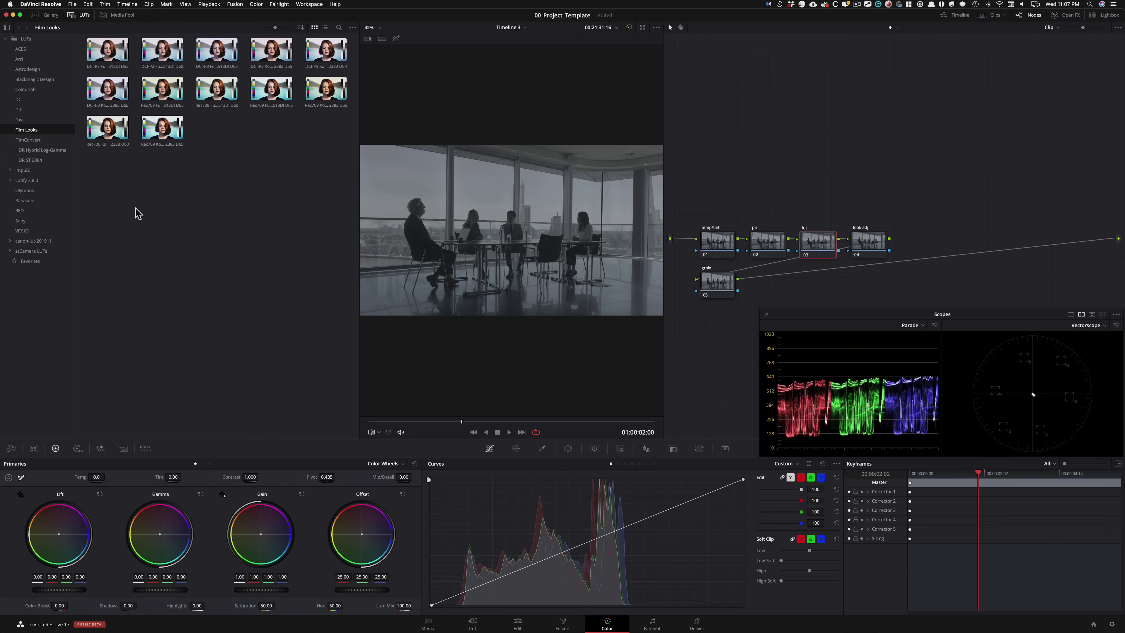
mouse_move(320, 95)
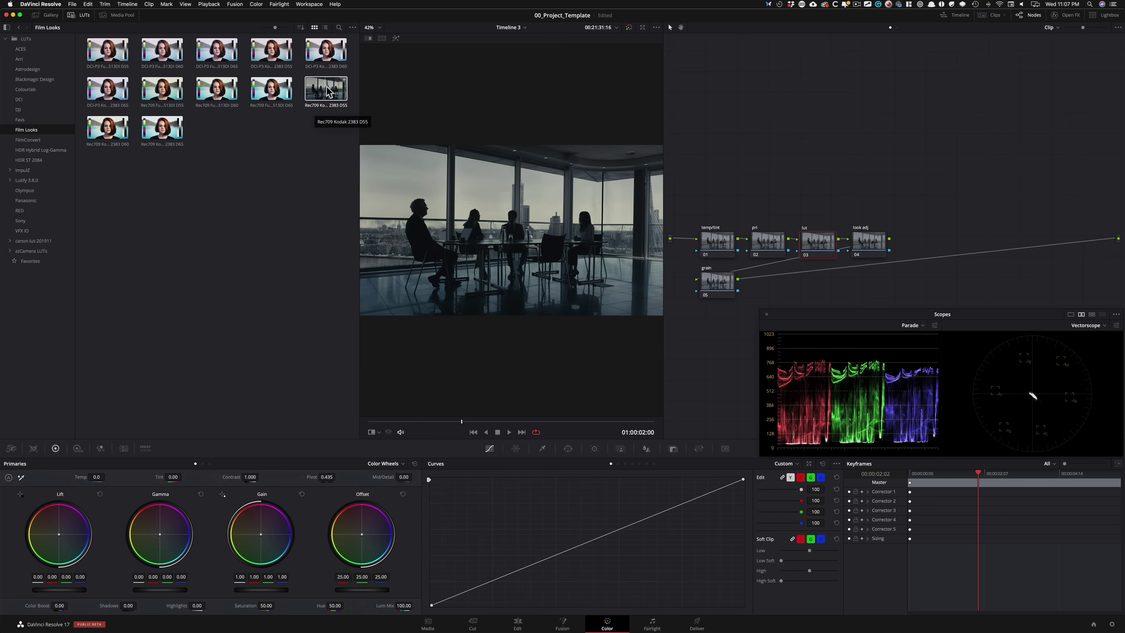
double_click(323, 92)
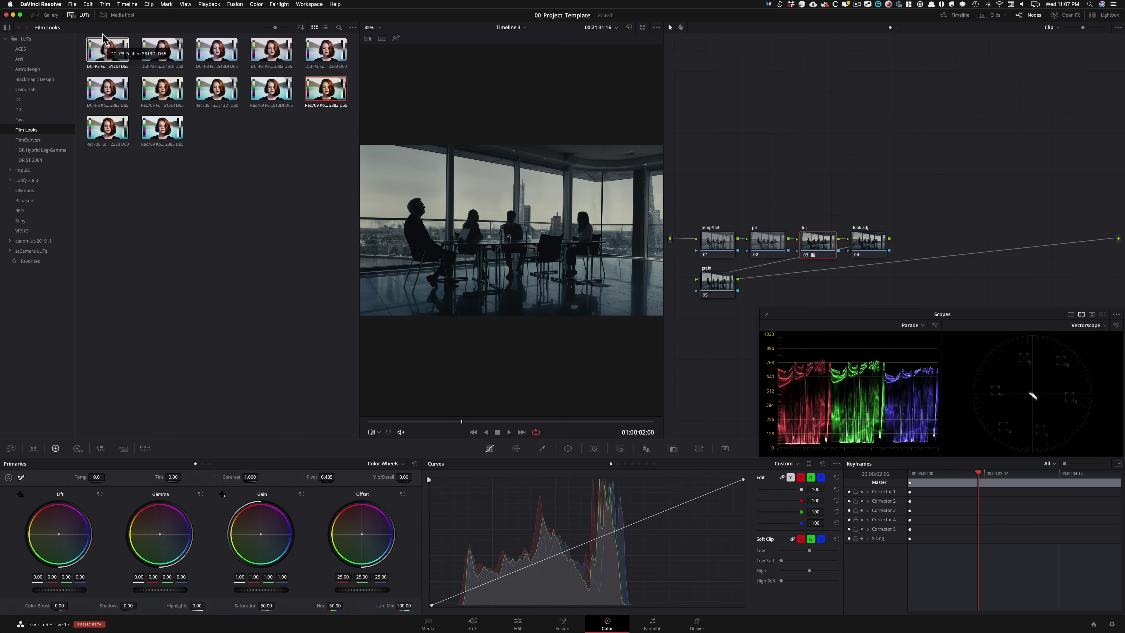
left_click(72, 15)
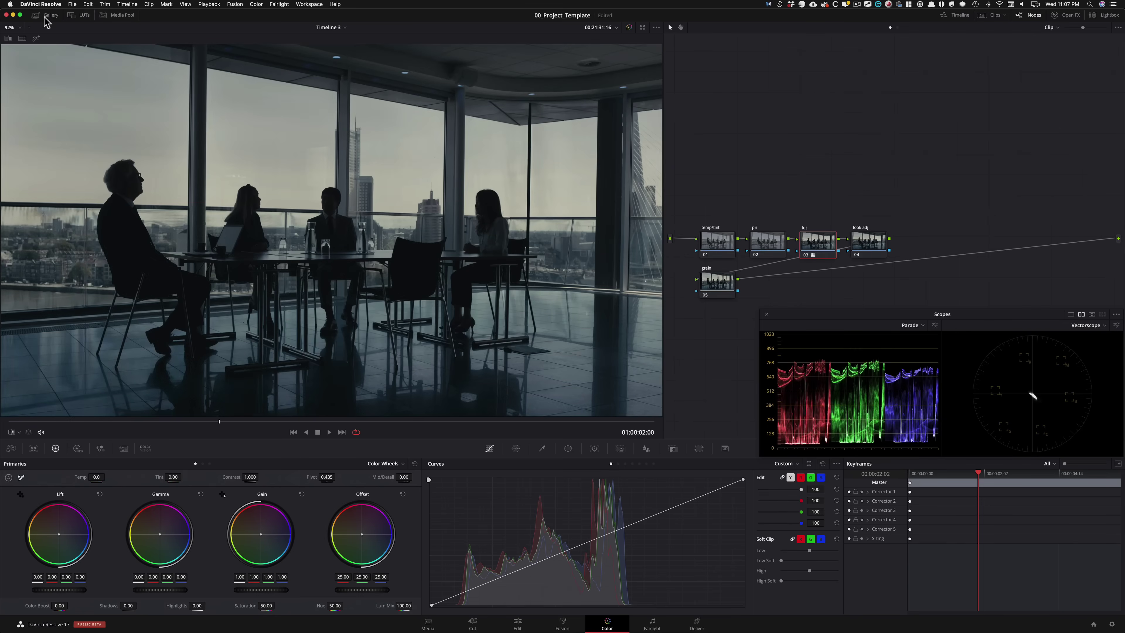
Compare the LUT-graded clip against the reference still, then return to the clip
left_click(48, 16)
left_click(48, 16)
key("super+w")
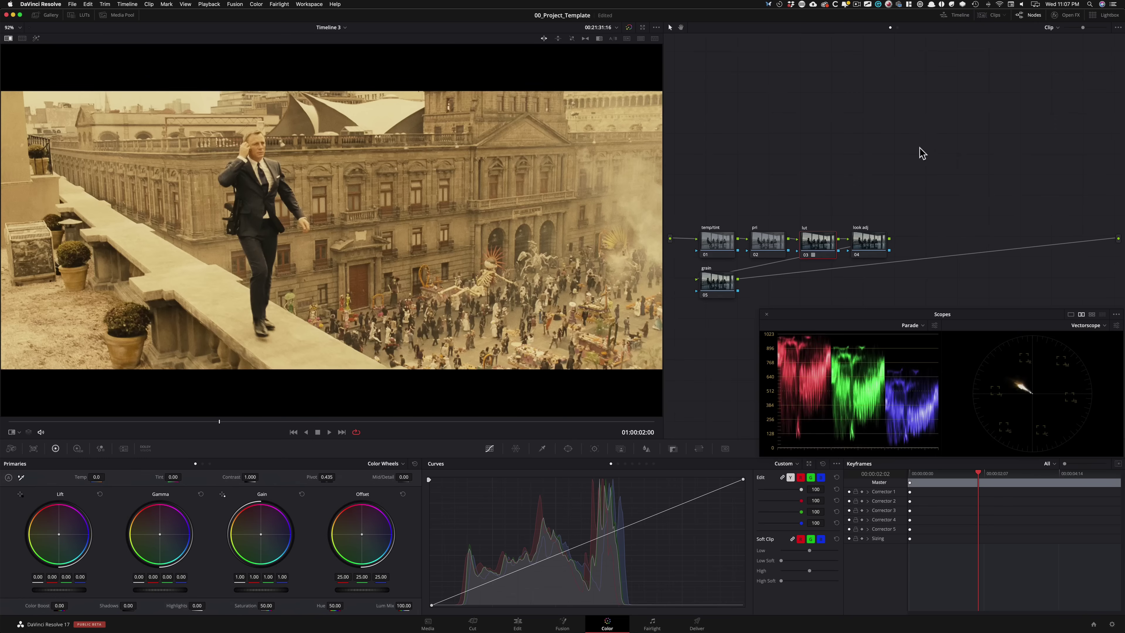
key("super+w")
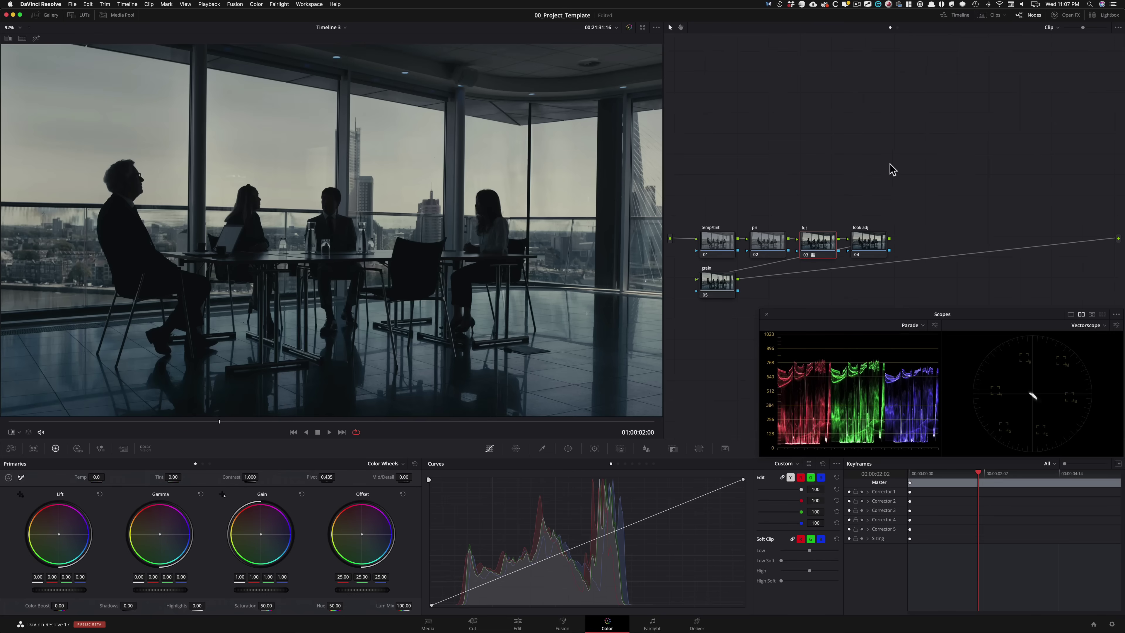
key("super+w")
key("ctrl+w")
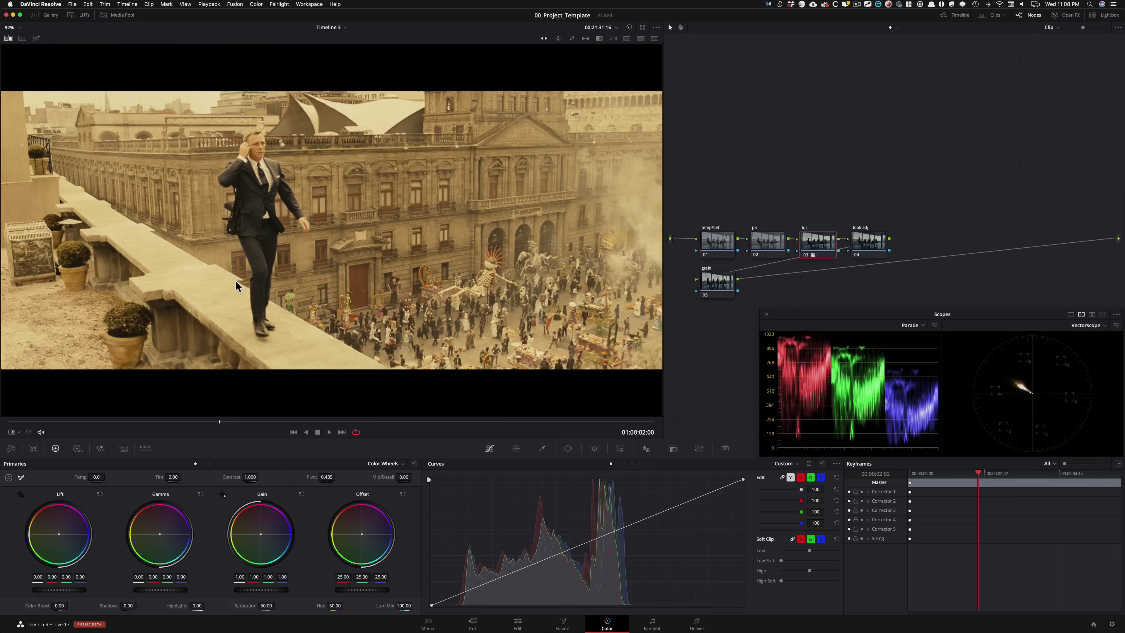
key("ctrl+w")
left_click(795, 200)
left_click(765, 244)
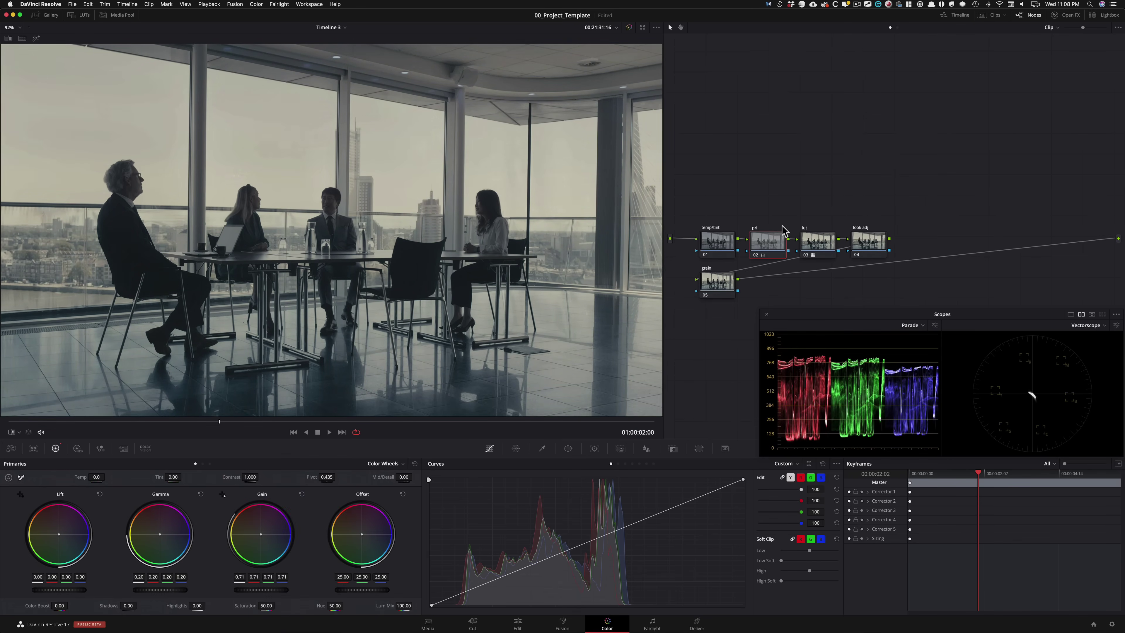
Set the pri node to Lift -0.03, Gamma 0.23, Gain 0.71, Saturation 100, checking the reference still
key("shift+semicolon")
key("shift+apostrophe")
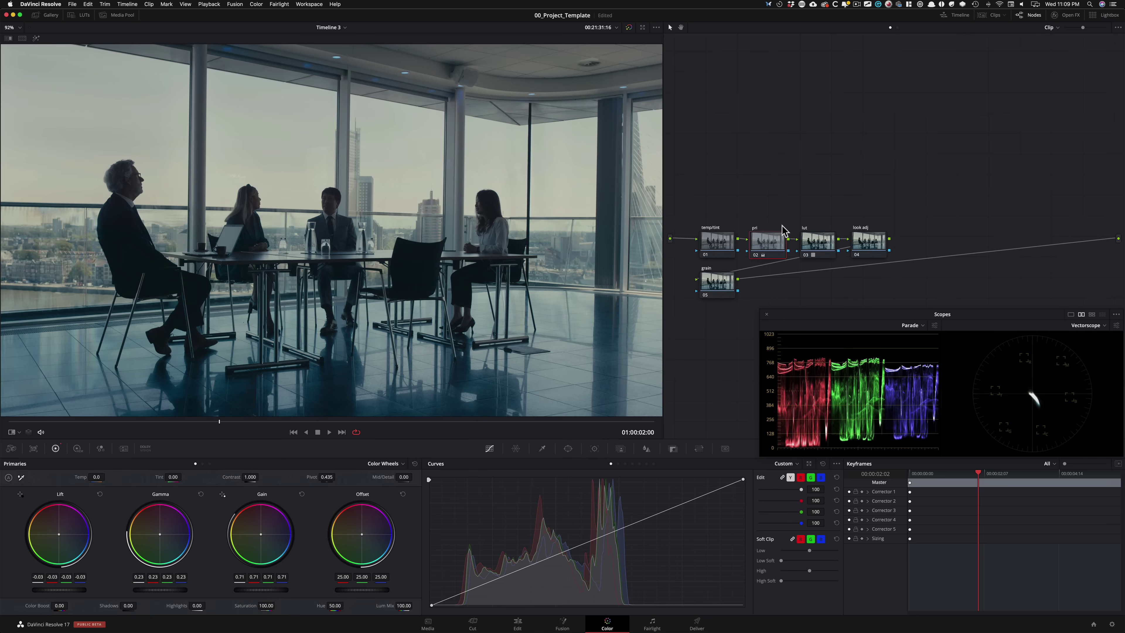
key("super+w")
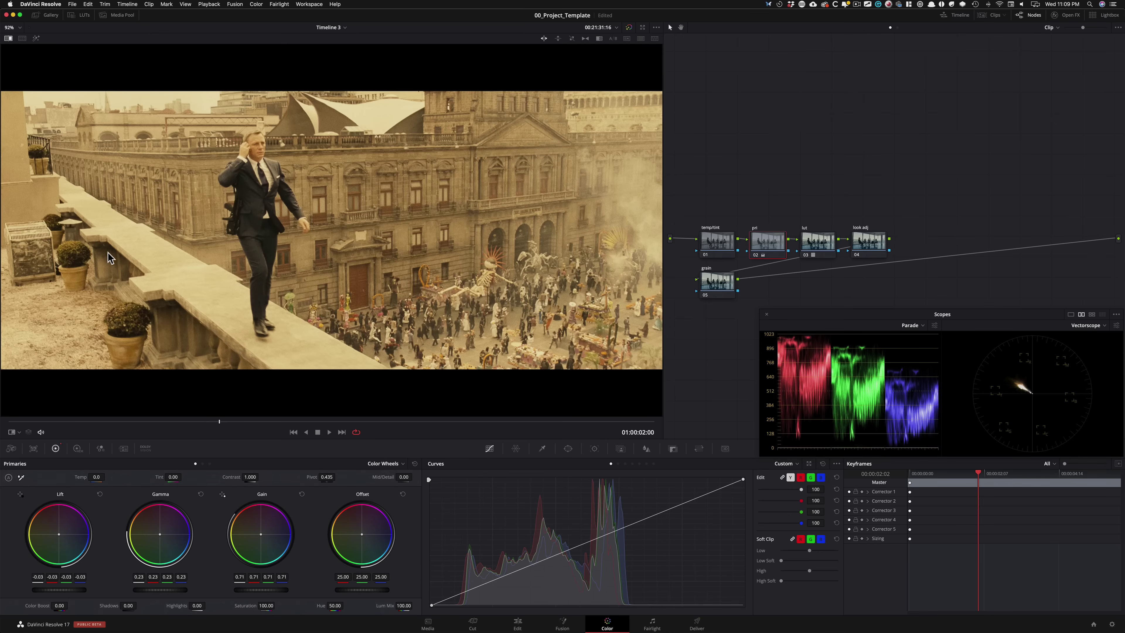
key("ctrl+w")
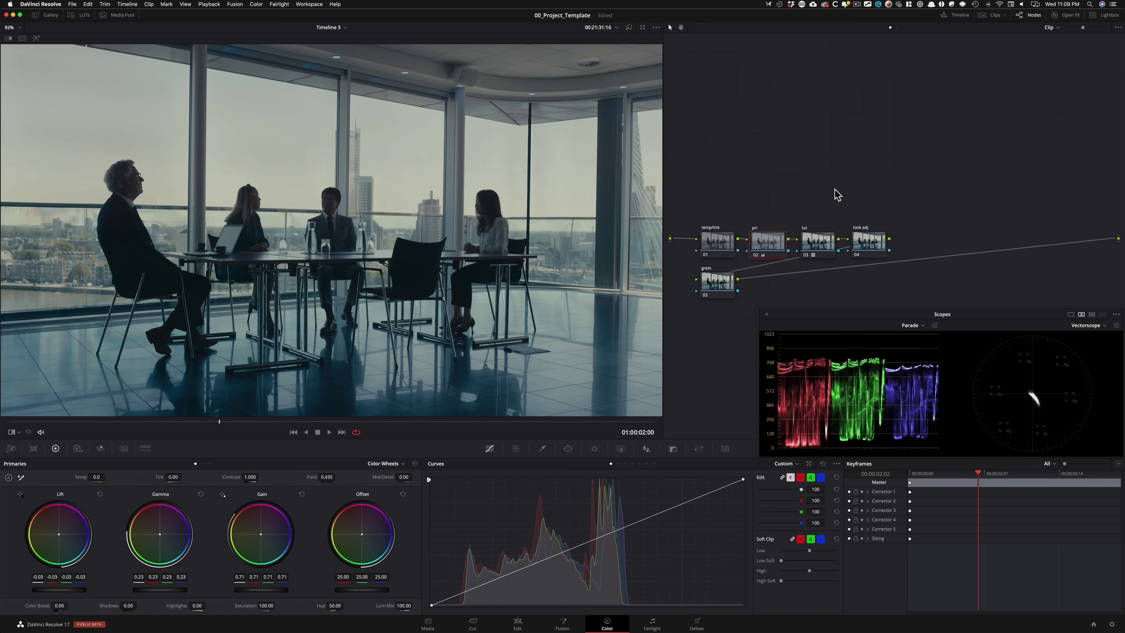
key("shift+semicolon")
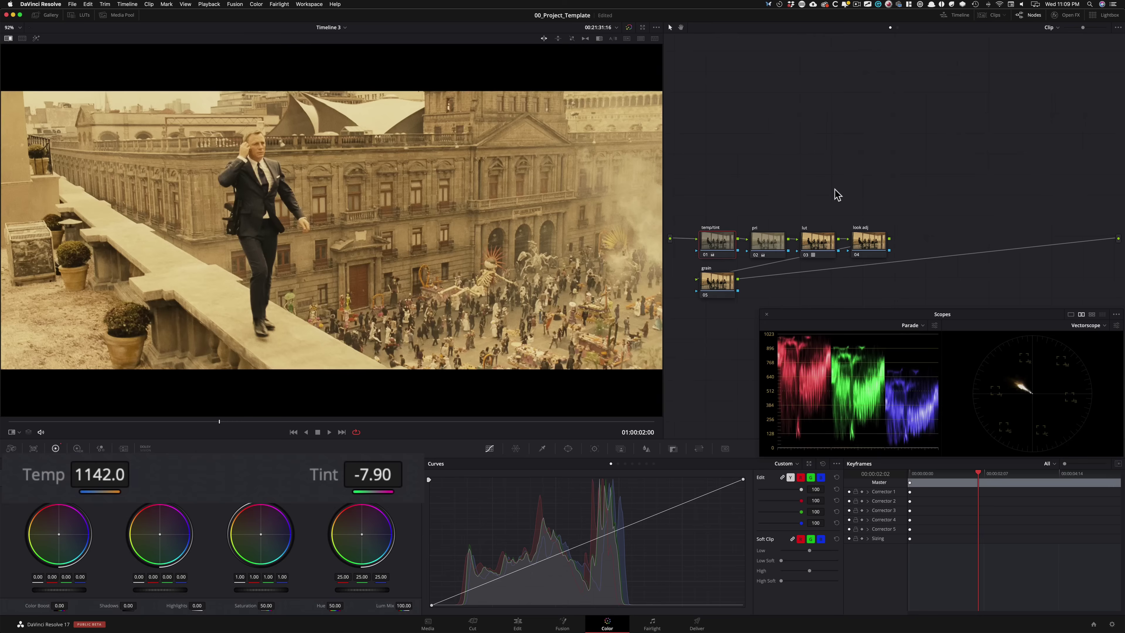
Warm the temp/tint node to Temp 1164 and Tint -14.00, comparing repeatedly with the reference still
key("ctrl+w")
key("ctrl+w")
key("ctrl+w")
key("ctrl+w")
key("ctrl+w")
key("ctrl+w")
key("ctrl+w")
key("ctrl+w")
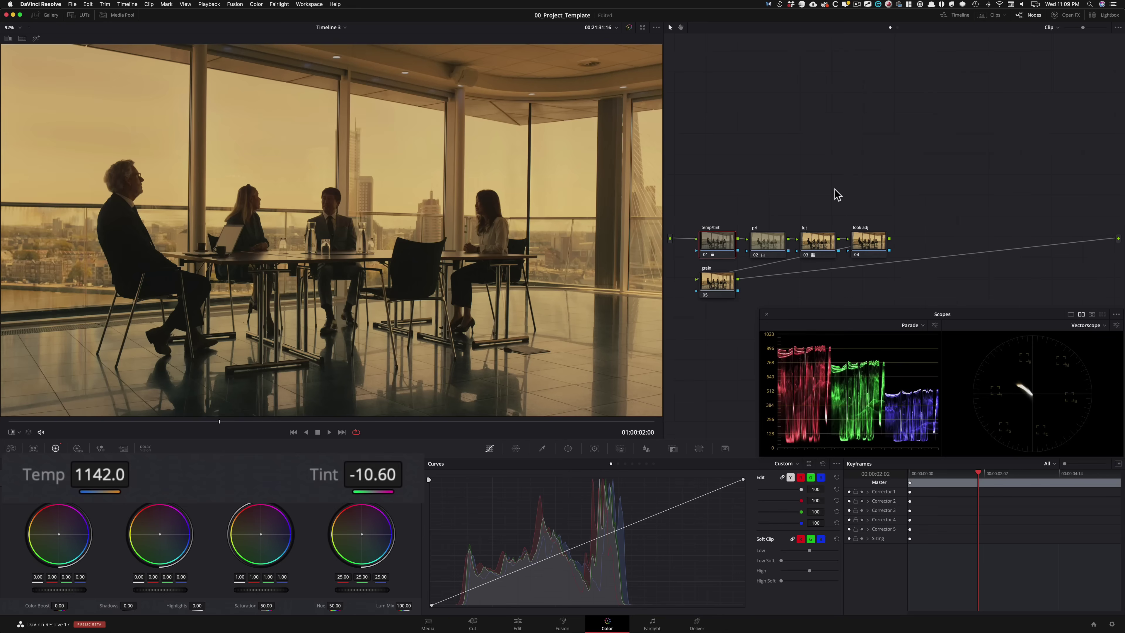
key("ctrl+w")
key("alt+shift+apostrophe")
key("ctrl+w")
key("ctrl+w")
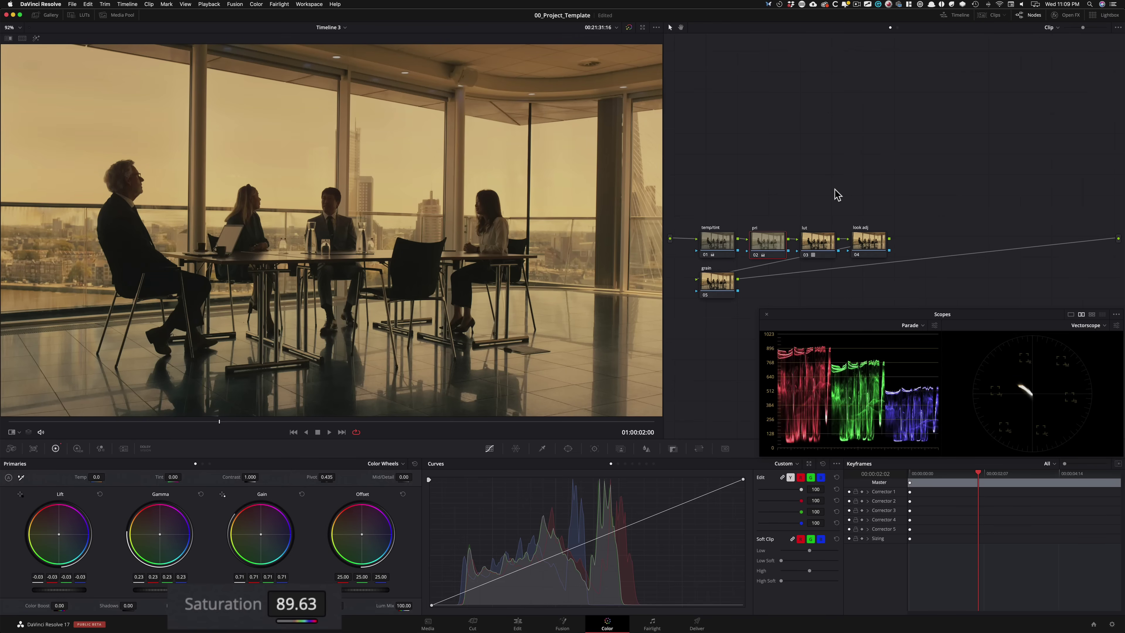
key("shift+semicolon")
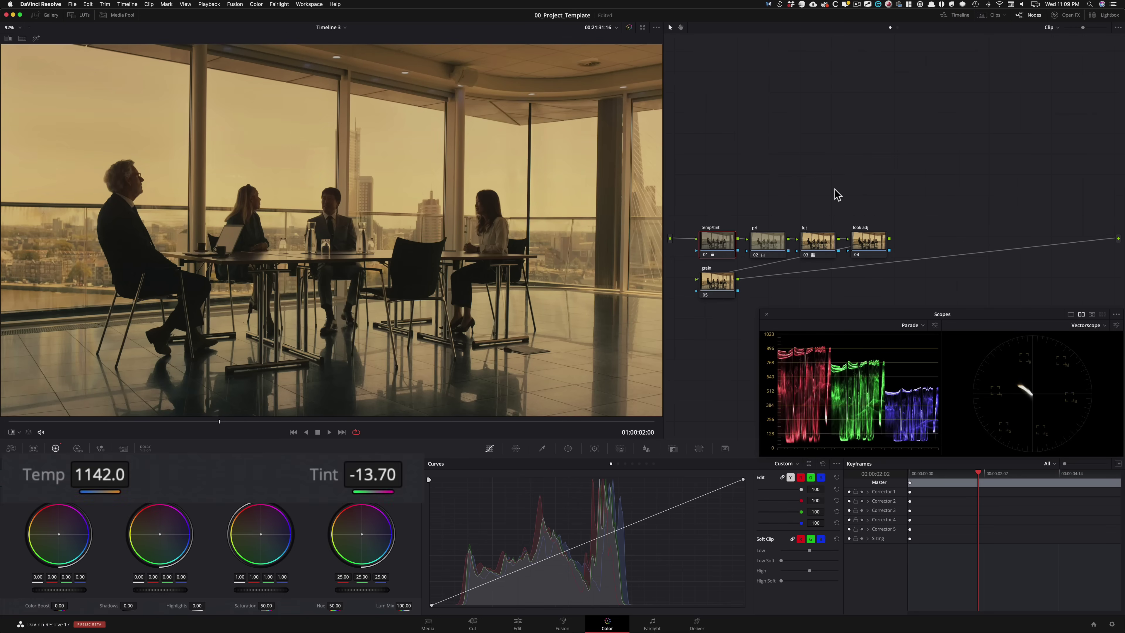
key("ctrl+w")
key("ctrl+w")
key("ctrl+w")
key("ctrl+w")
key("ctrl+w")
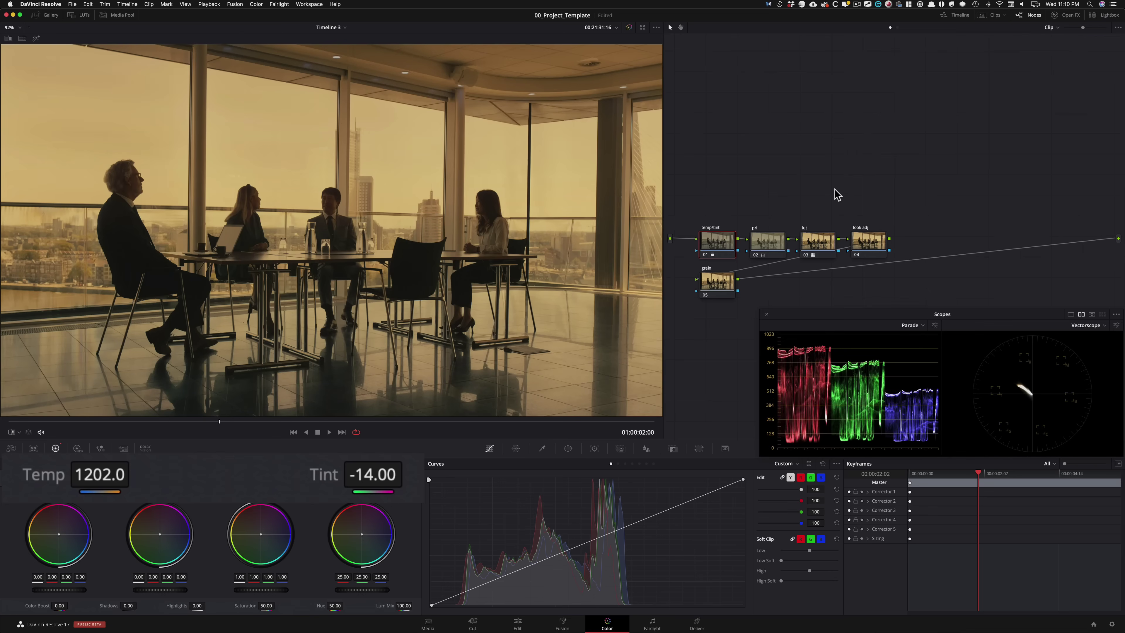
key("ctrl+w")
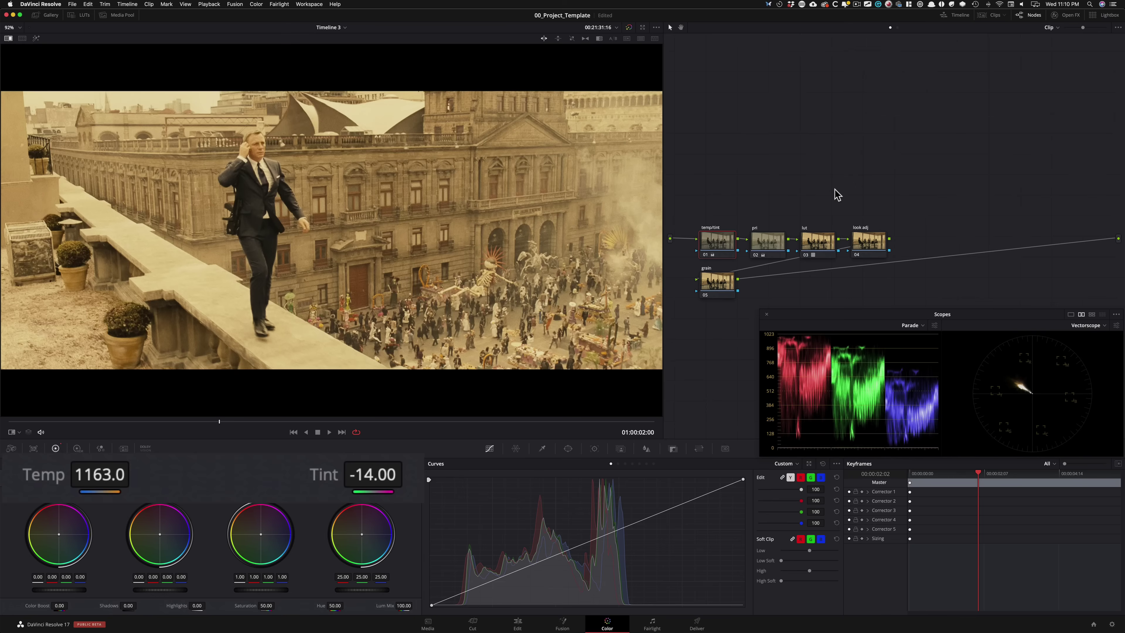
key("ctrl+w")
key("ctrl+w")
key("ctrl+w")
key("ctrl+w")
key("ctrl+w")
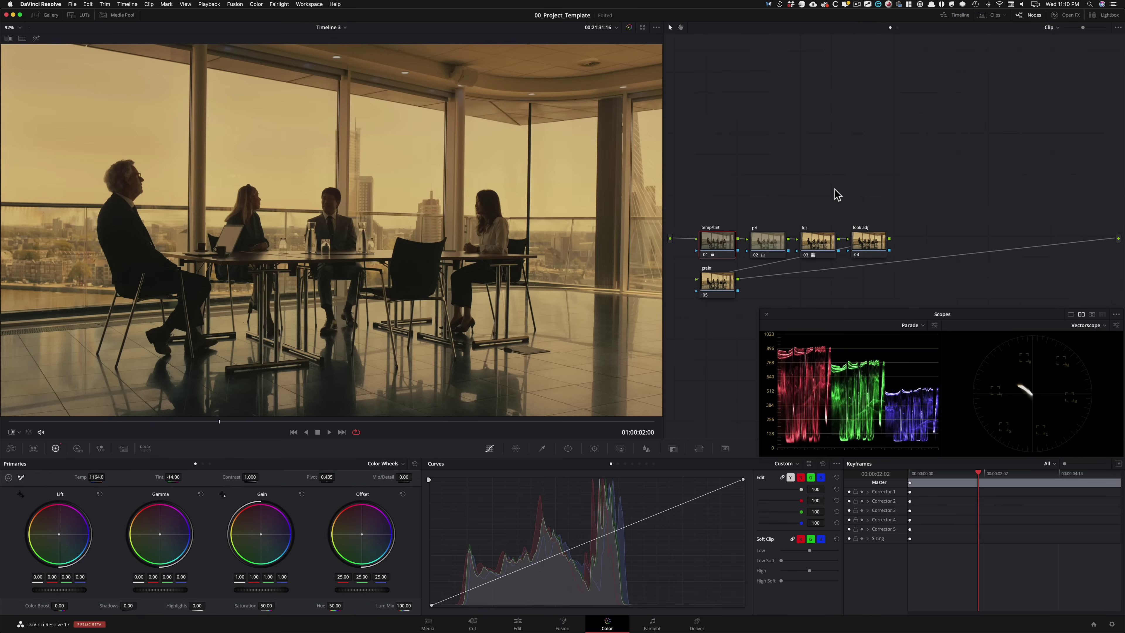
key("ctrl+w")
key("ctrl+w")
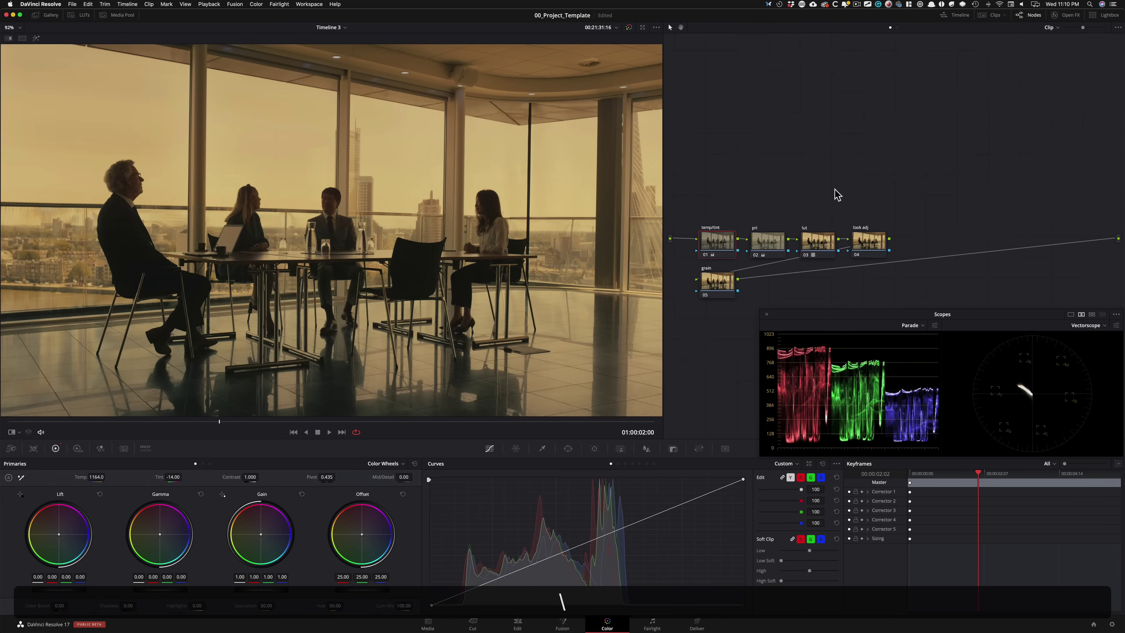
key("ctrl+w")
key("ctrl+w")
key("ctrl+w")
key("ctrl+w")
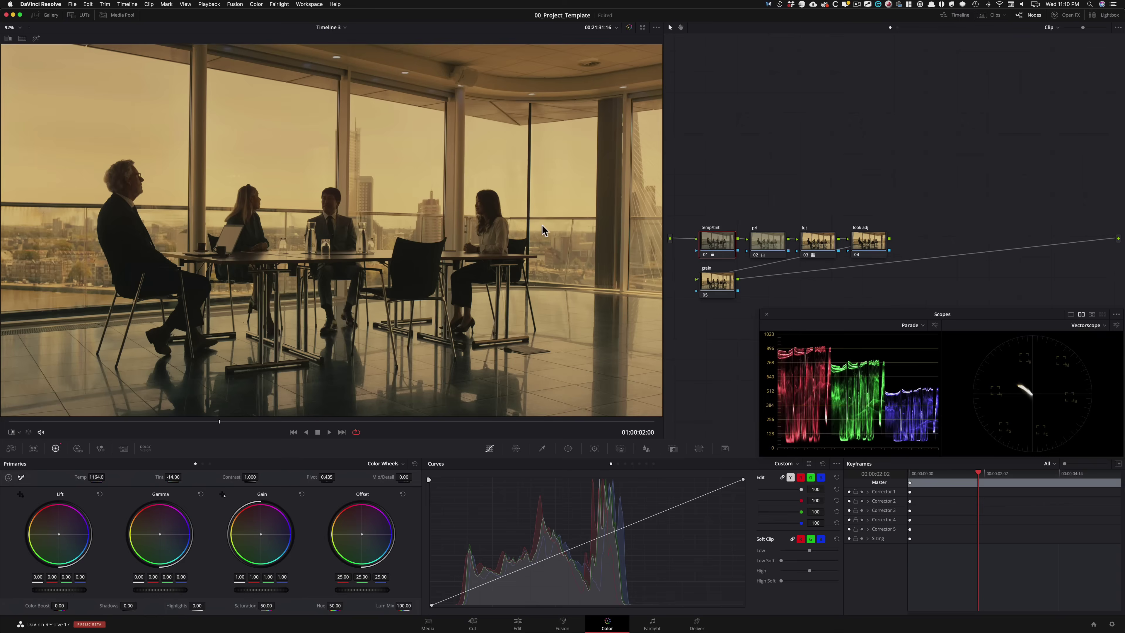
key("ctrl+w")
key("ctrl+w")
Add a midtone point on the look adj node's custom curve and raise it to brighten the clip
left_click(869, 243)
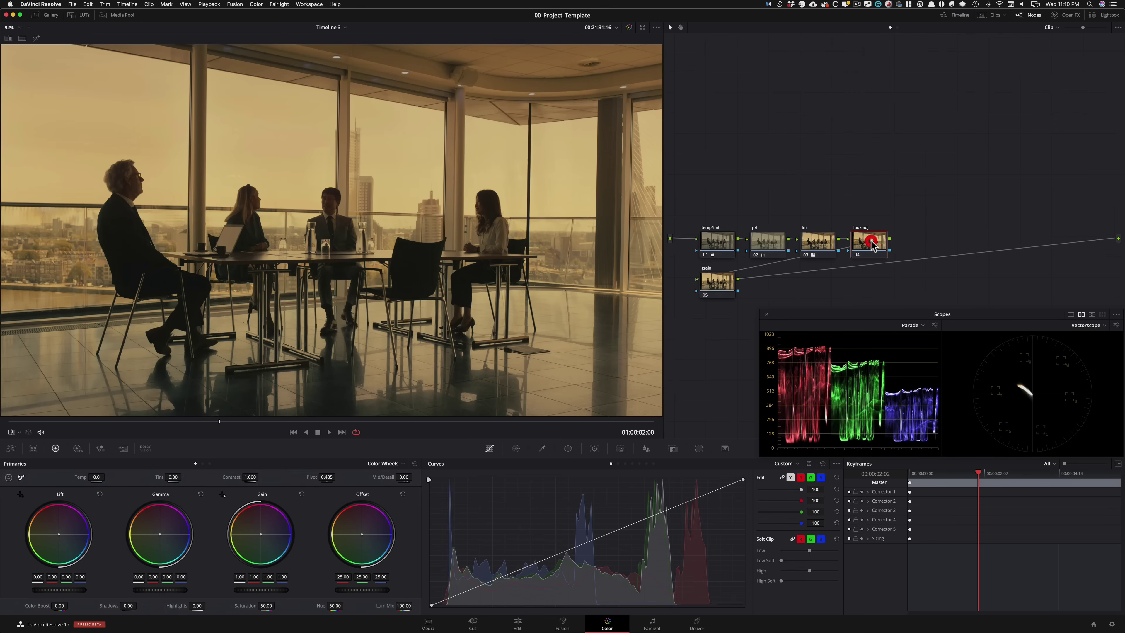
left_click(836, 464)
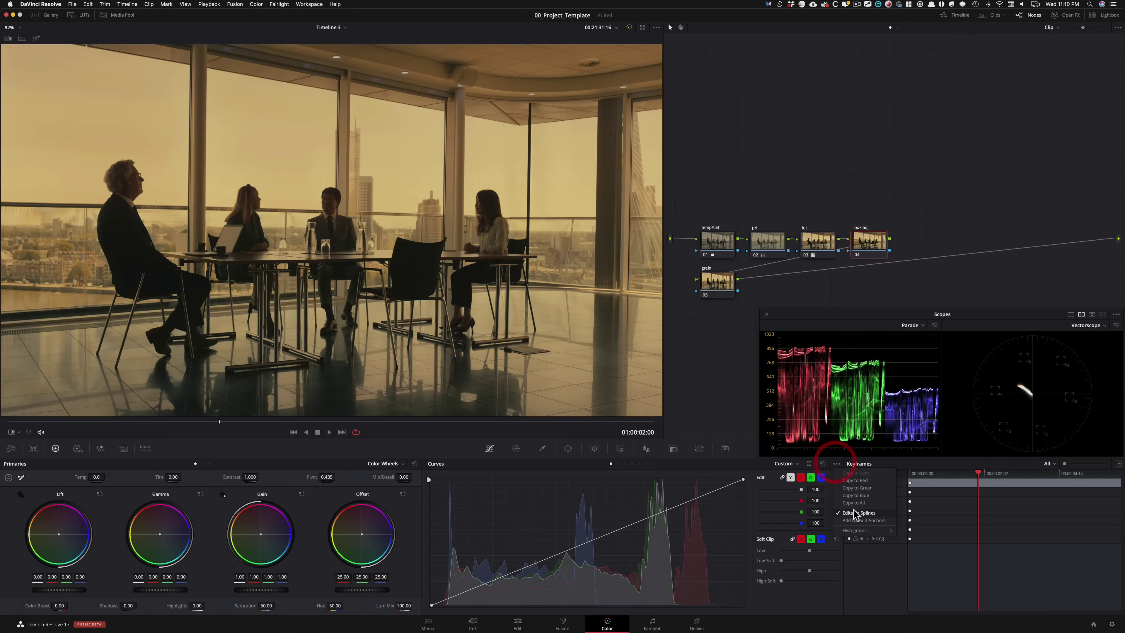
left_click(728, 464)
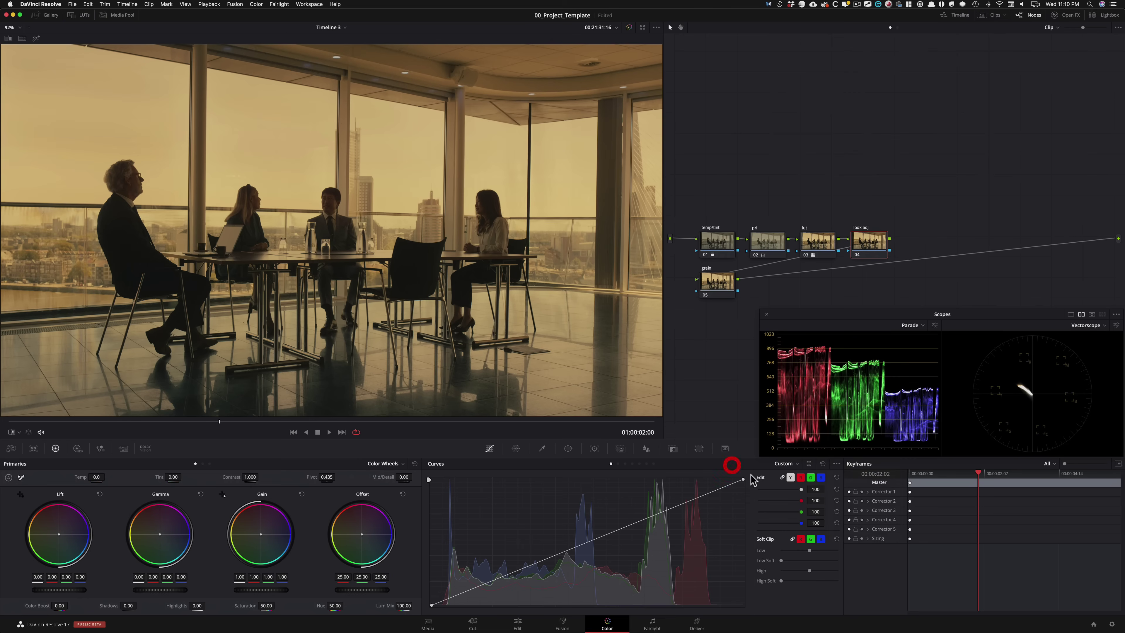
left_click(836, 463)
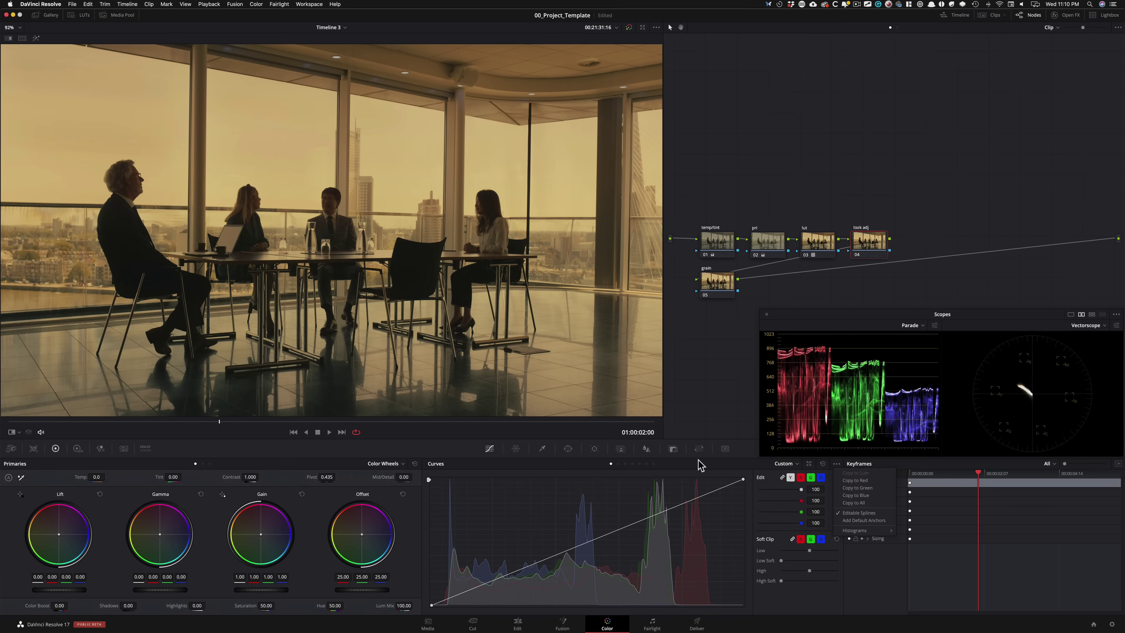
left_click(752, 463)
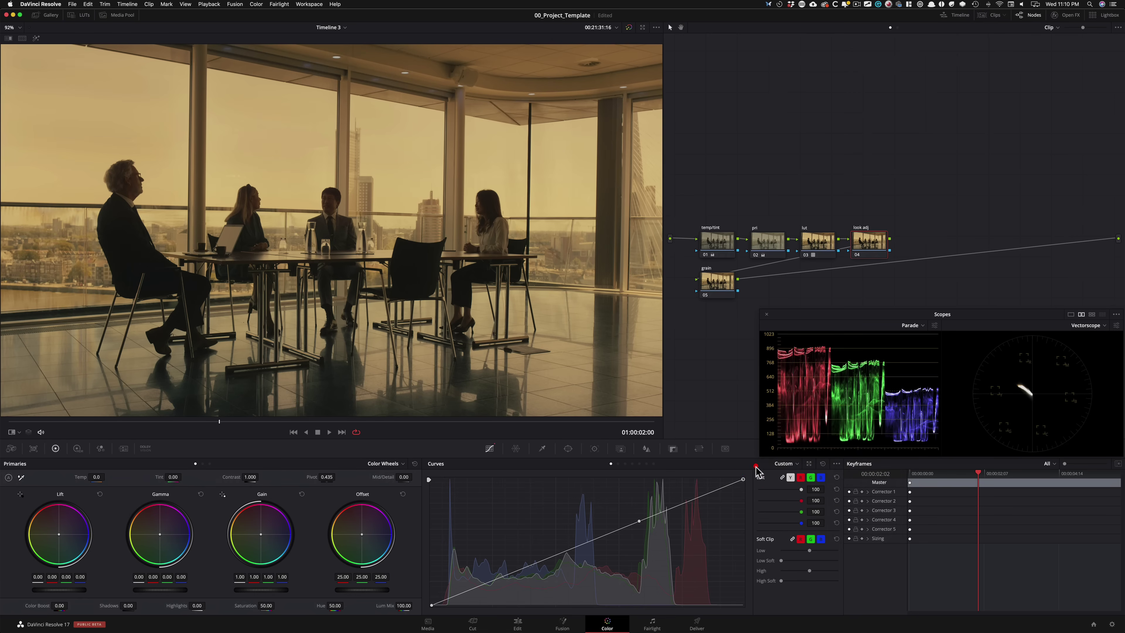
left_click(743, 479)
left_click_drag(639, 521, 640, 510)
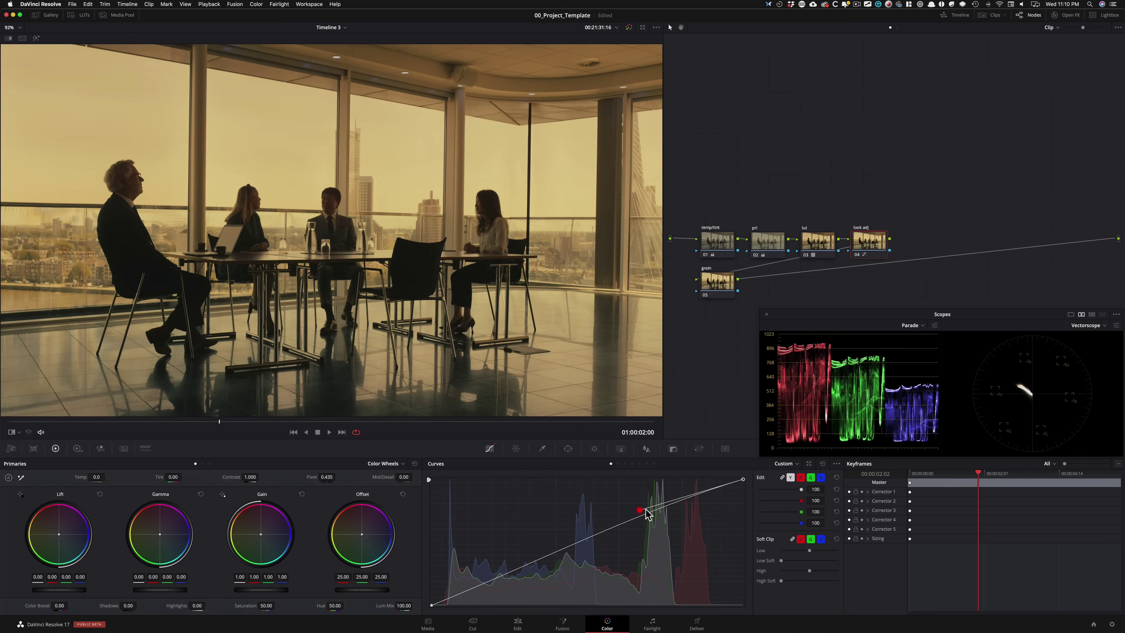
left_click(767, 241)
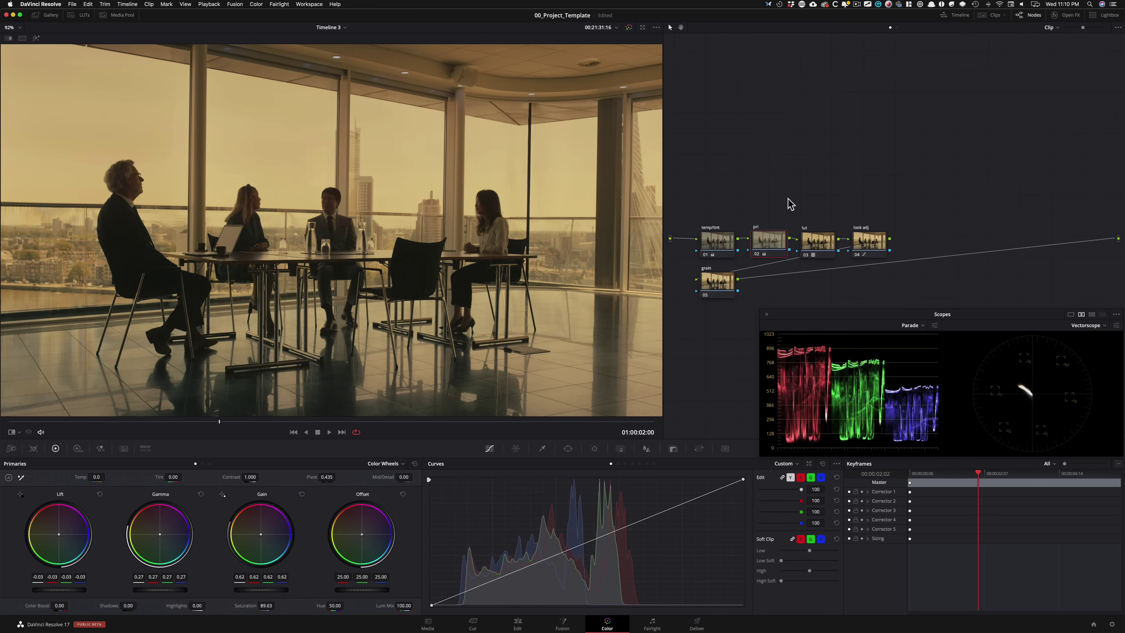
key("ctrl+d")
key("ctrl+d")
key("ctrl+d")
key("ctrl+d")
key("ctrl+w")
key("ctrl+w")
key("ctrl+w")
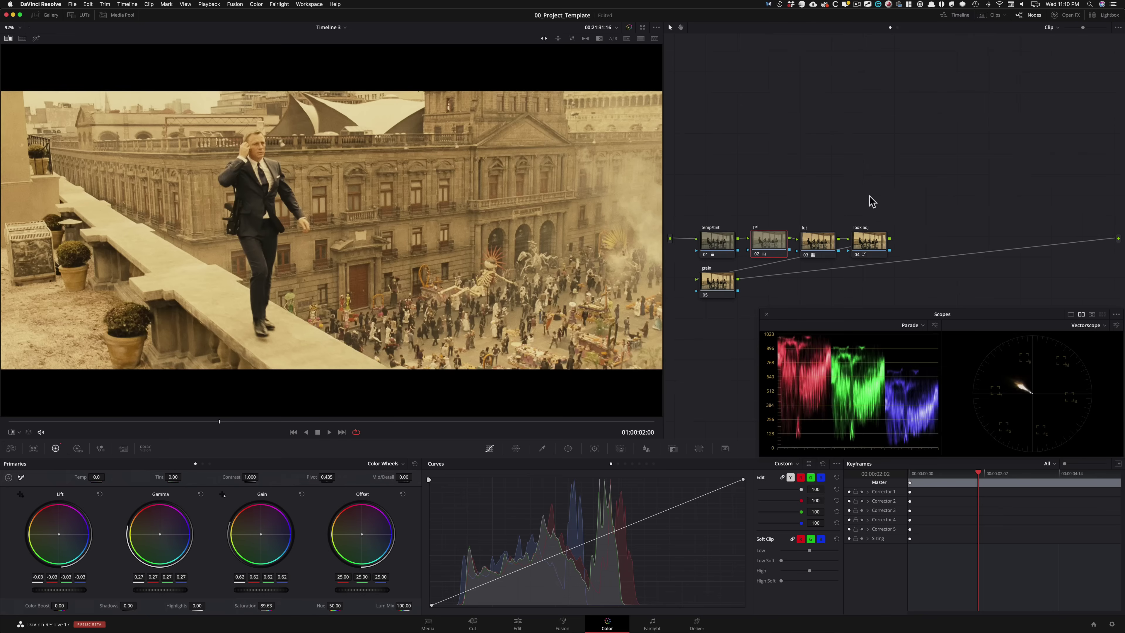
key("ctrl+w")
key("ctrl+w")
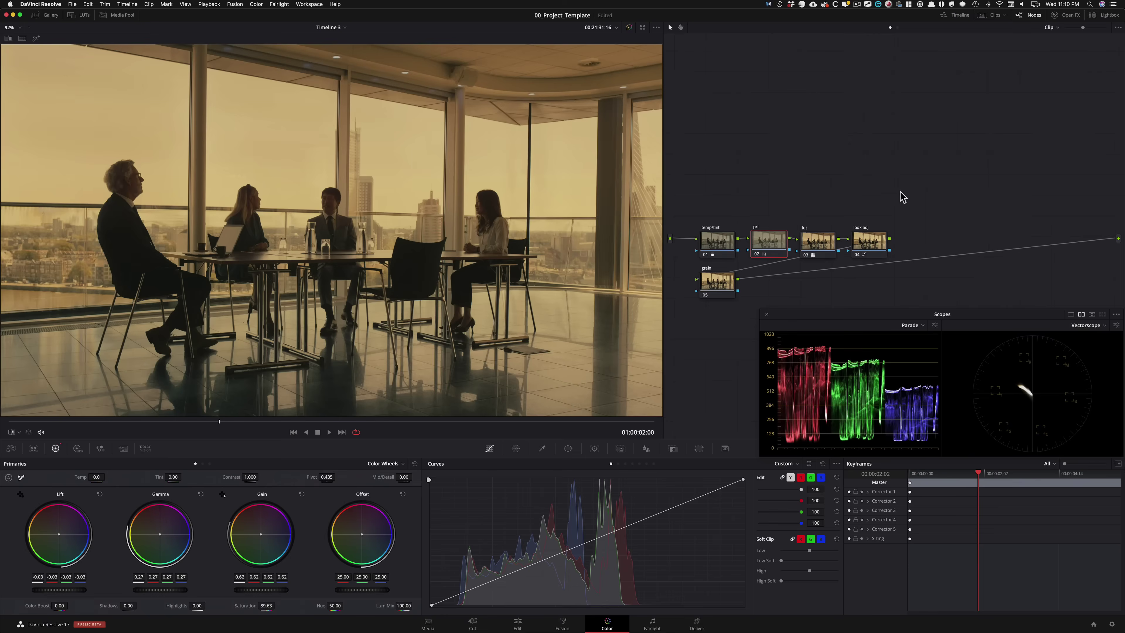
key("ctrl+w")
key("ctrl+w")
key("ctrl+w")
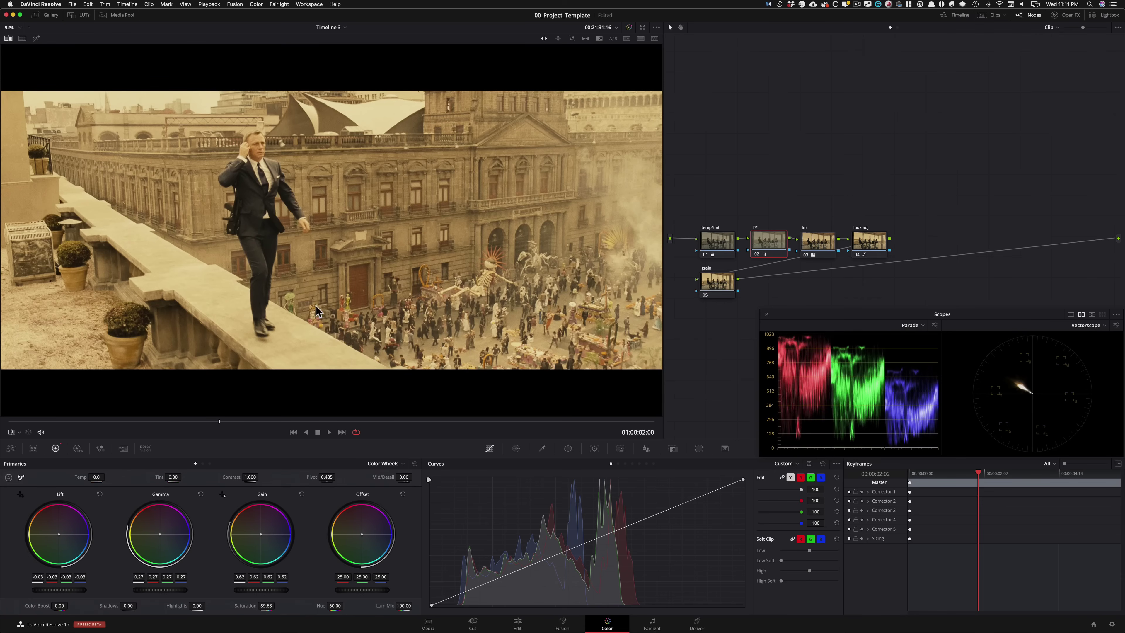
key("ctrl+w")
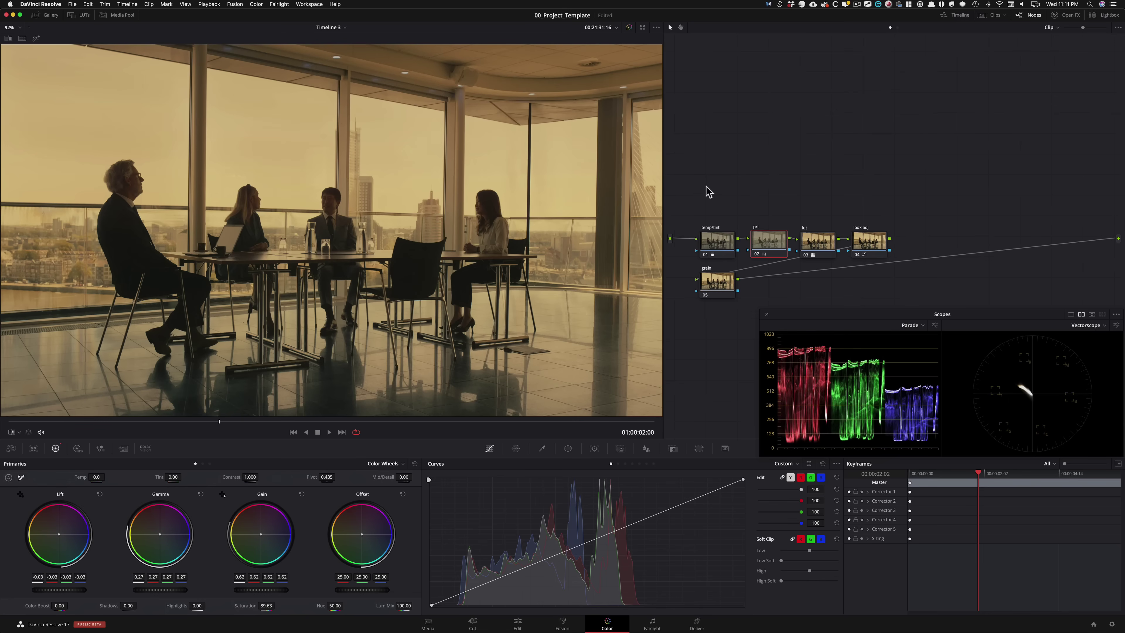
key("shift+d")
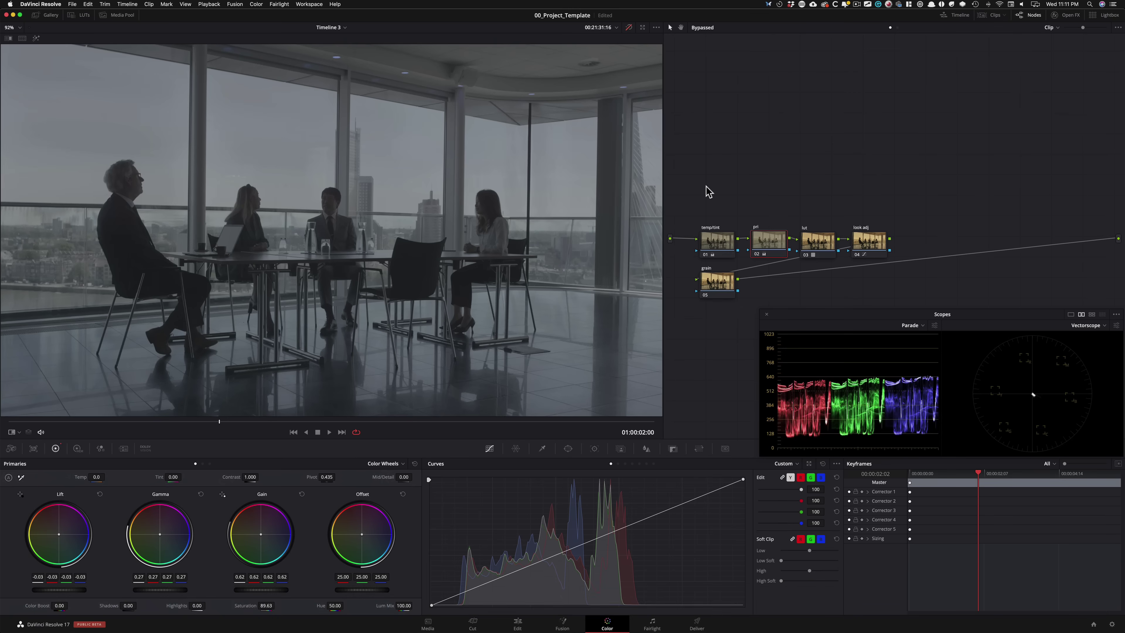
key("shift+d")
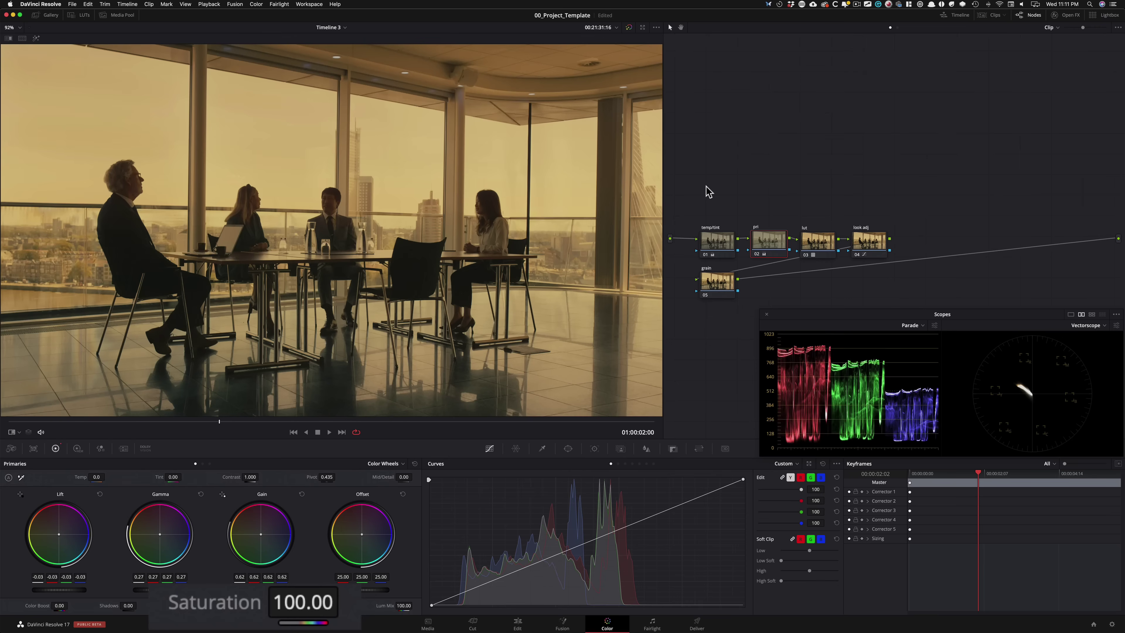
Bring the pri node's Saturation to 93.45, comparing against the rooftop reference still
key("super+w")
key("super+w")
key("super+w")
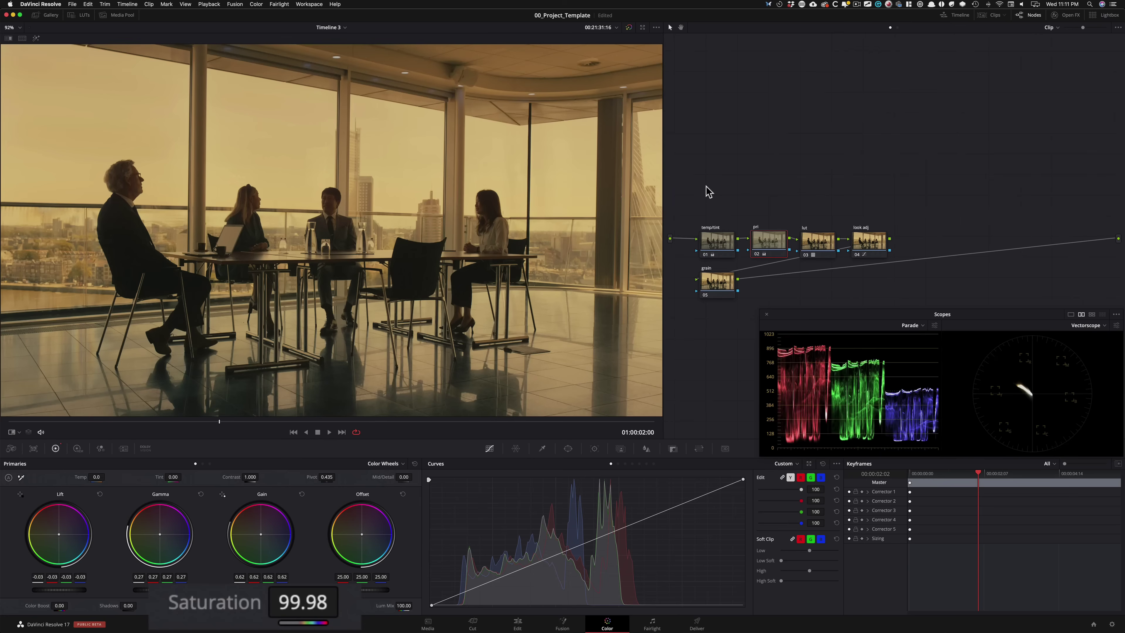
key("super+w")
key("super+w")
key("super+w")
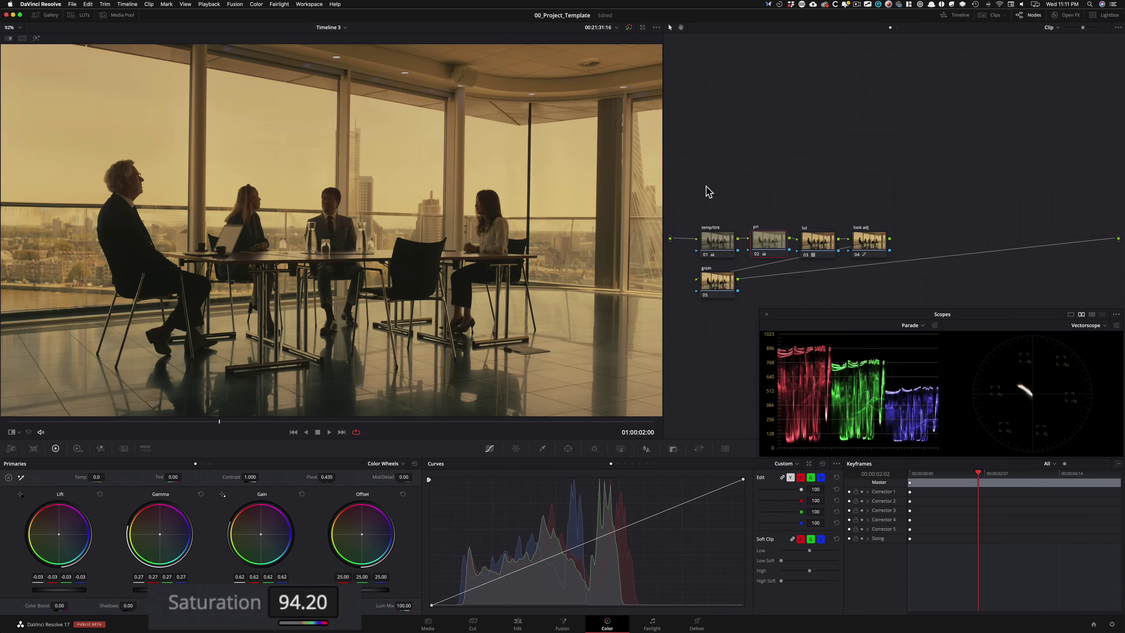
key("super+w")
key("super+w")
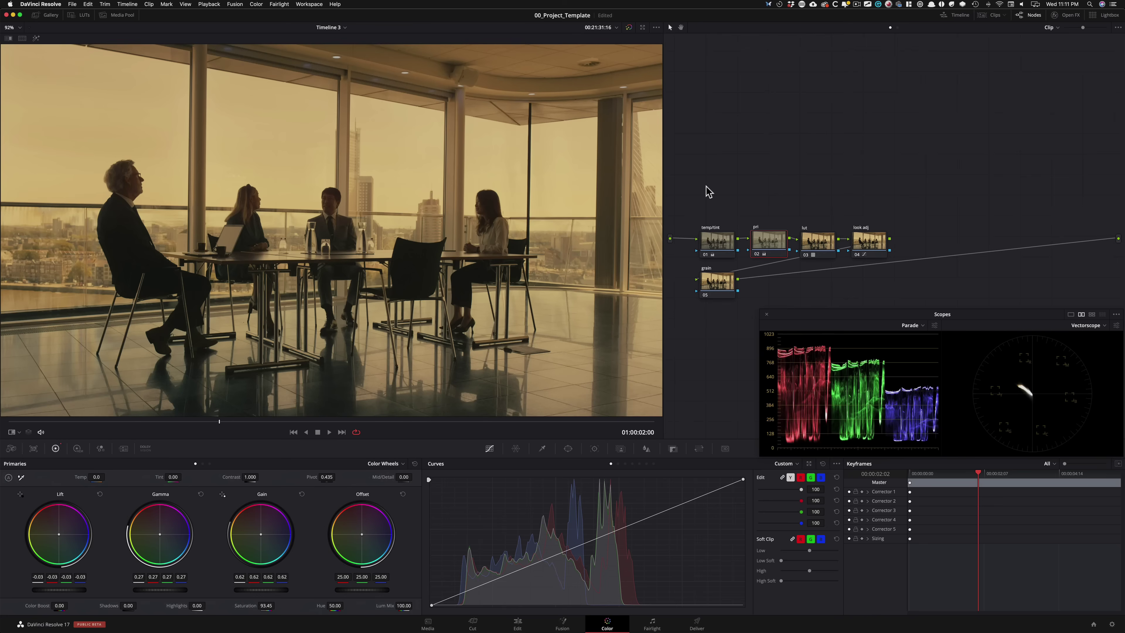
key("super+w")
key("super+w")
key("super+w")
key("super+w")
left_click_drag(705, 201, 840, 159)
left_click(717, 281)
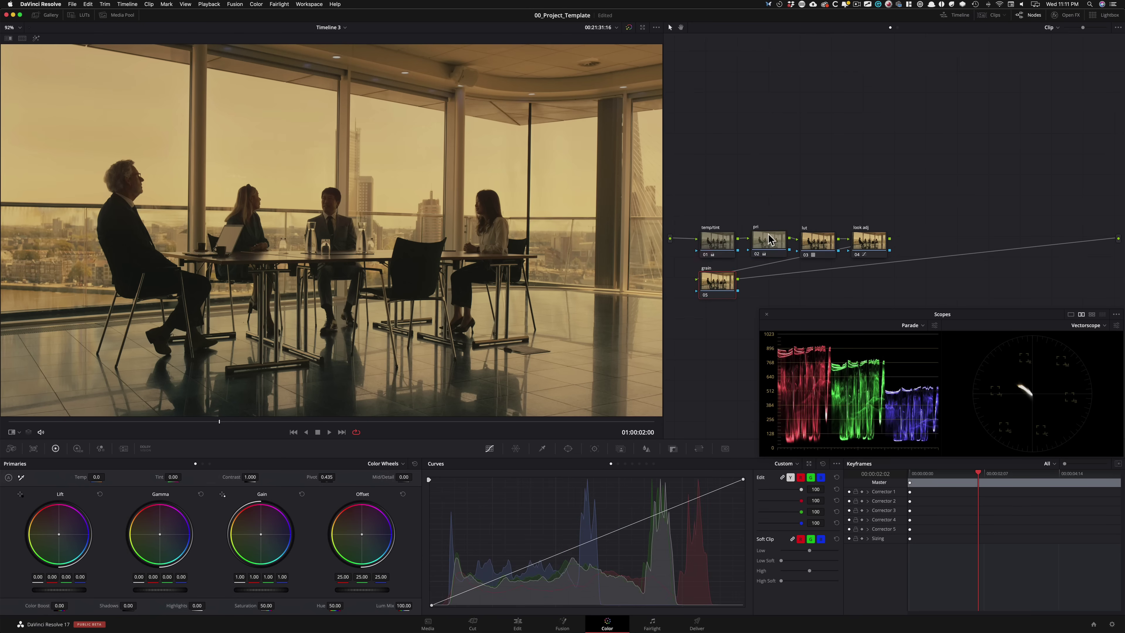
Add Film Grain to the grain node in Overlay at 0.500 opacity with grain saturation 0.000
key("shift+7")
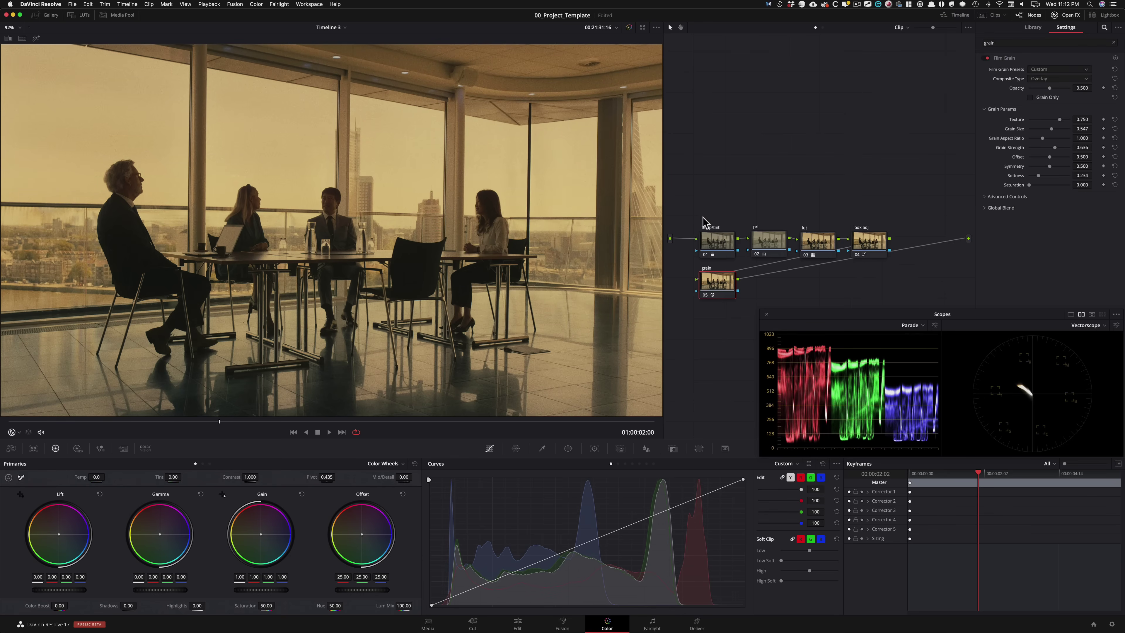
key("super+equal")
scroll(571, 233, "up", 10)
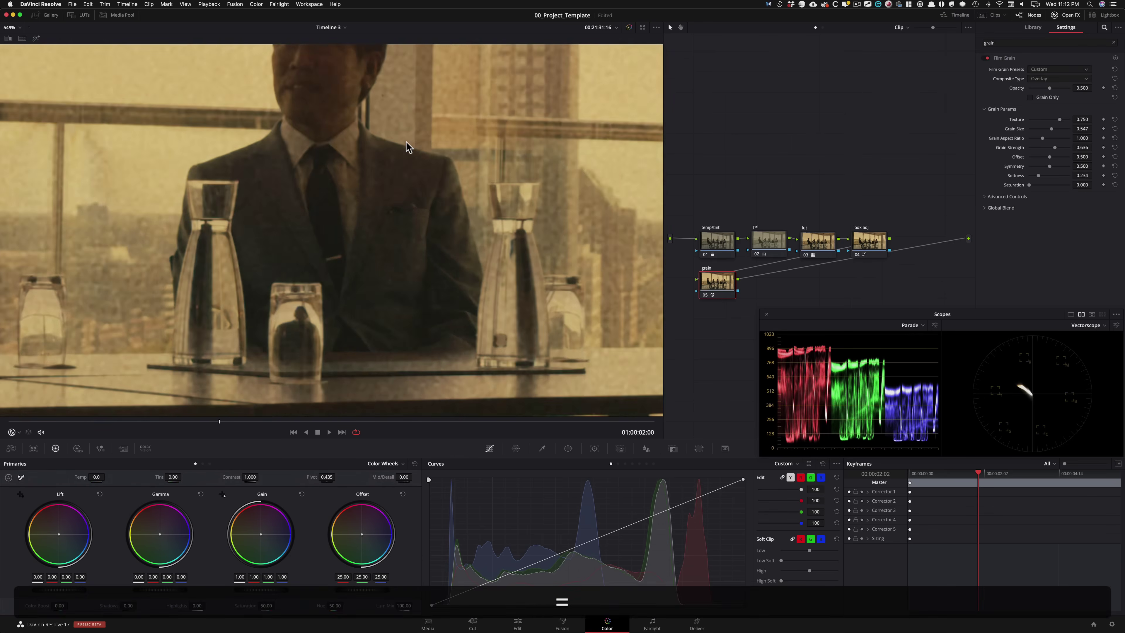
left_click_drag(428, 147, 460, 252)
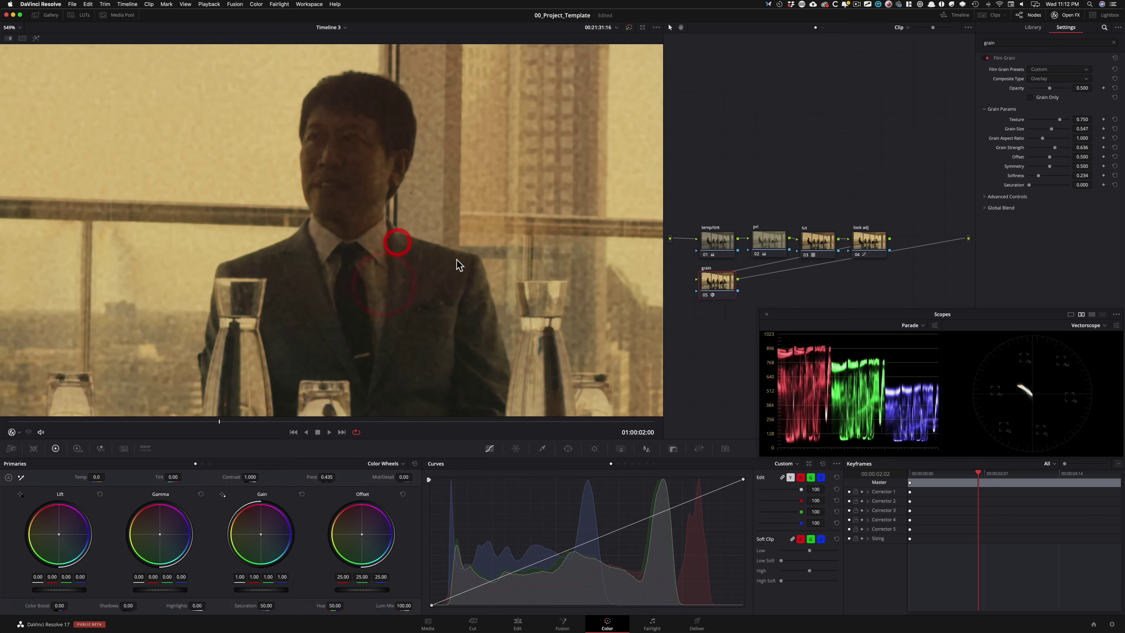
key("super+w")
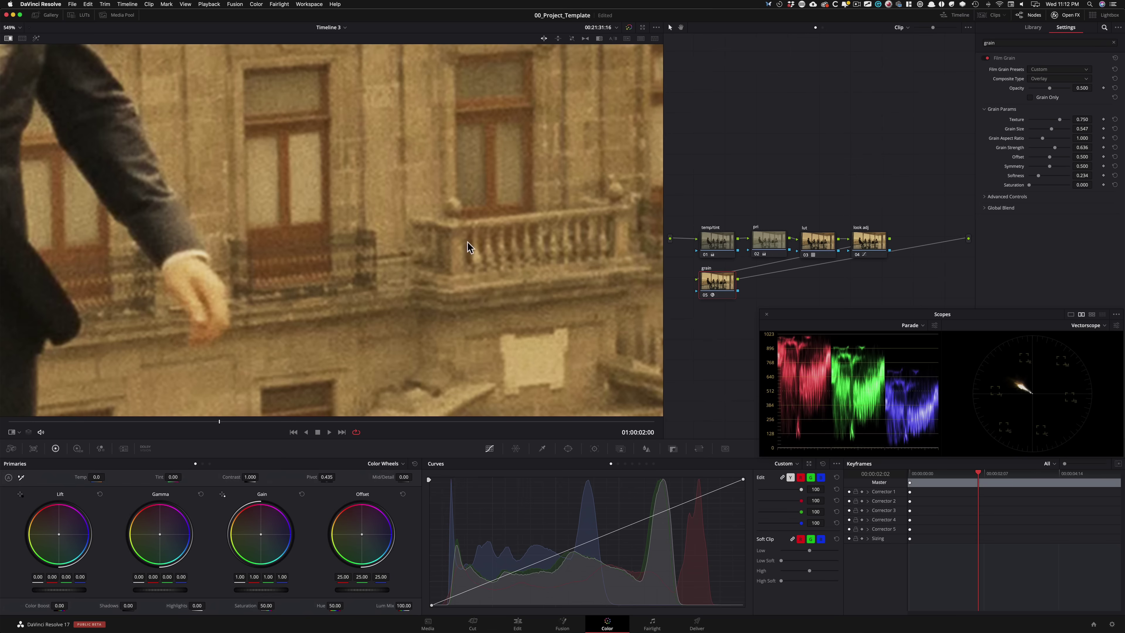
key("super+w")
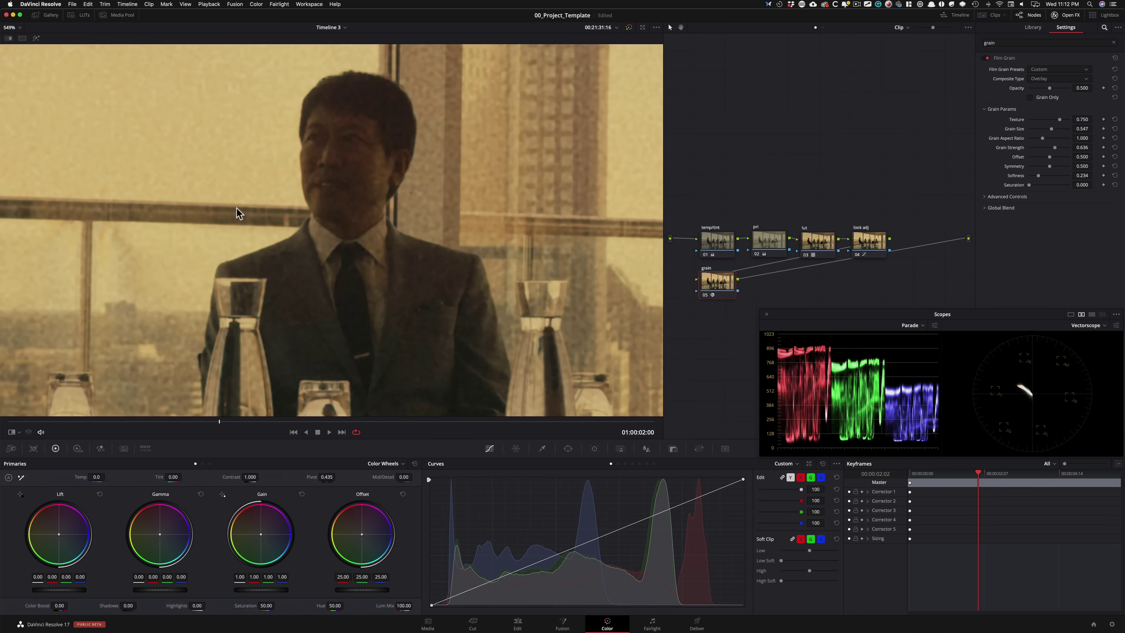
key("super+d")
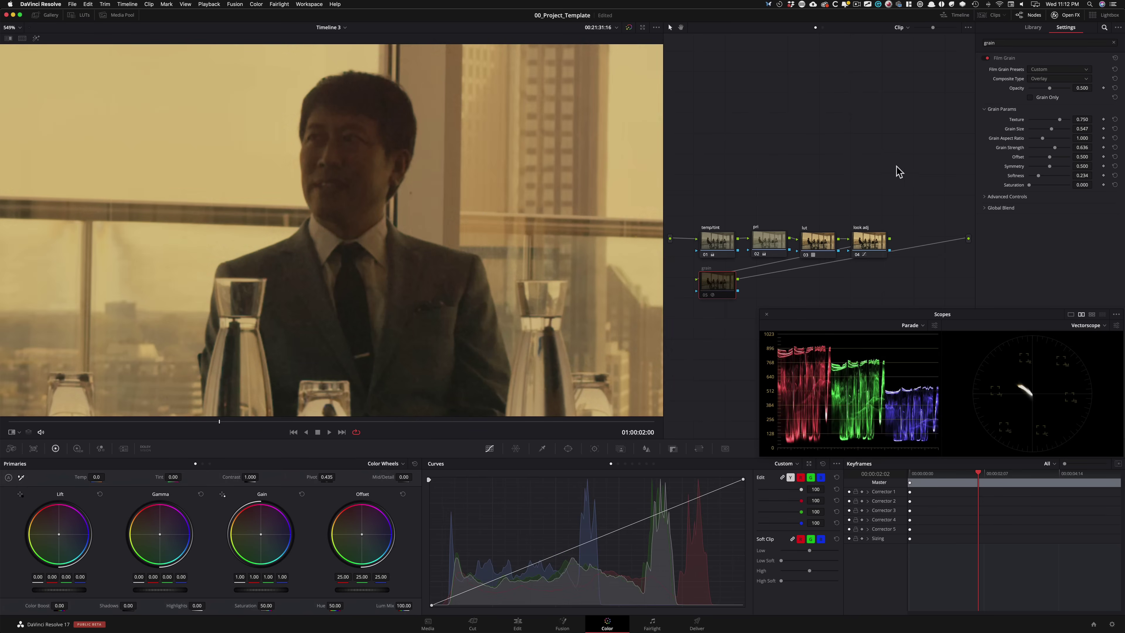
key("super+d")
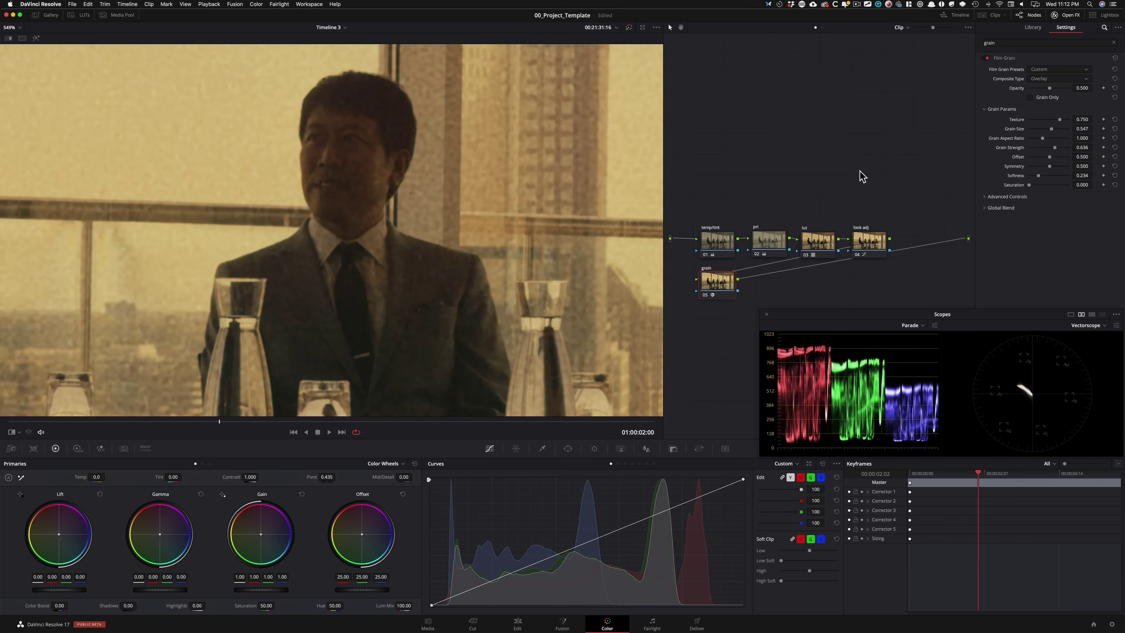
key("super+w")
key("super+w")
key("z")
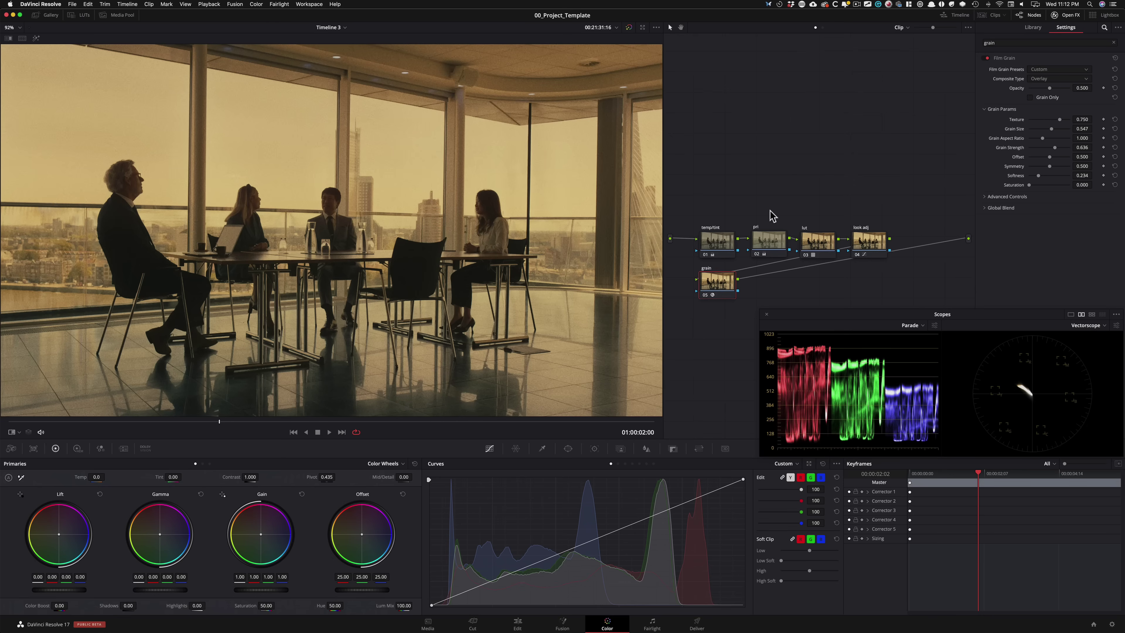
left_click_drag(687, 207, 899, 295)
key("ctrl+d")
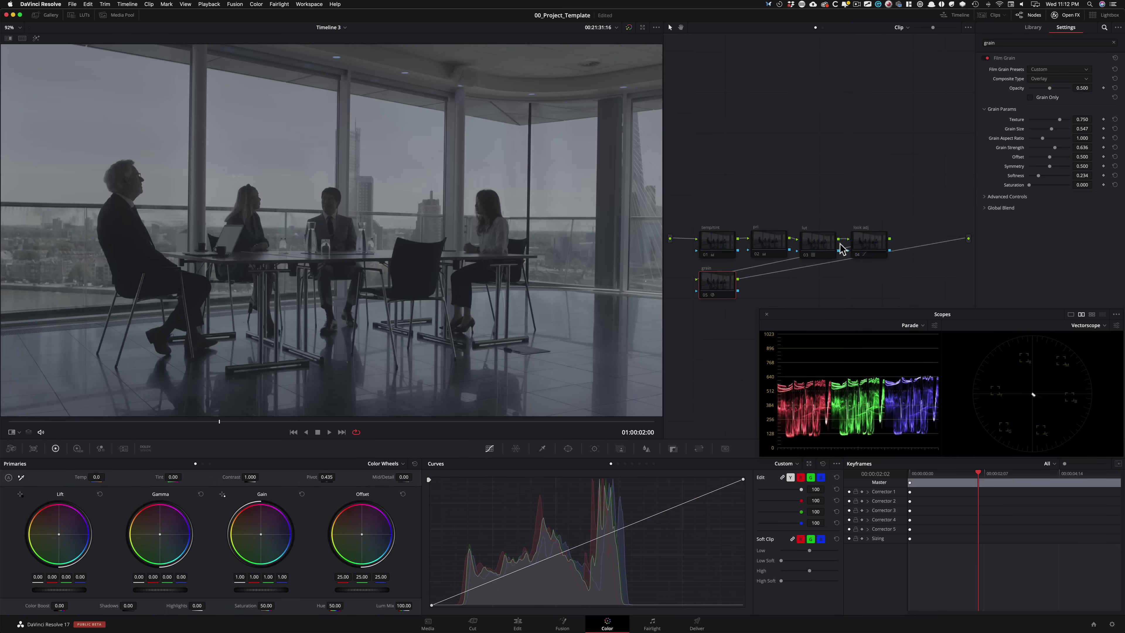
left_click(809, 243)
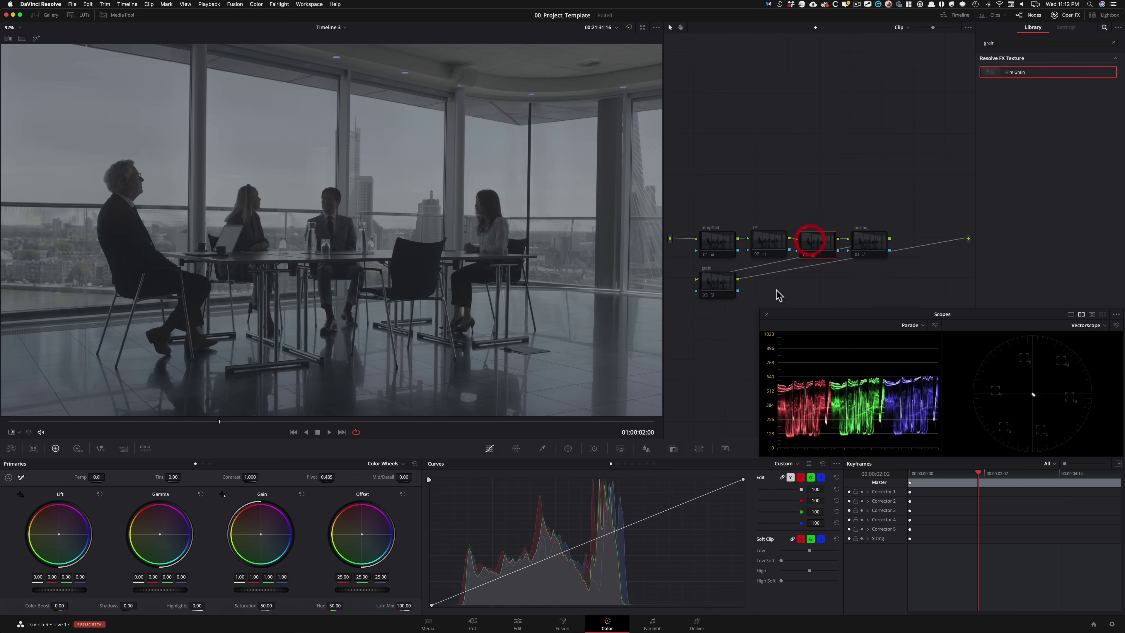
key("shift+d")
left_click(767, 241)
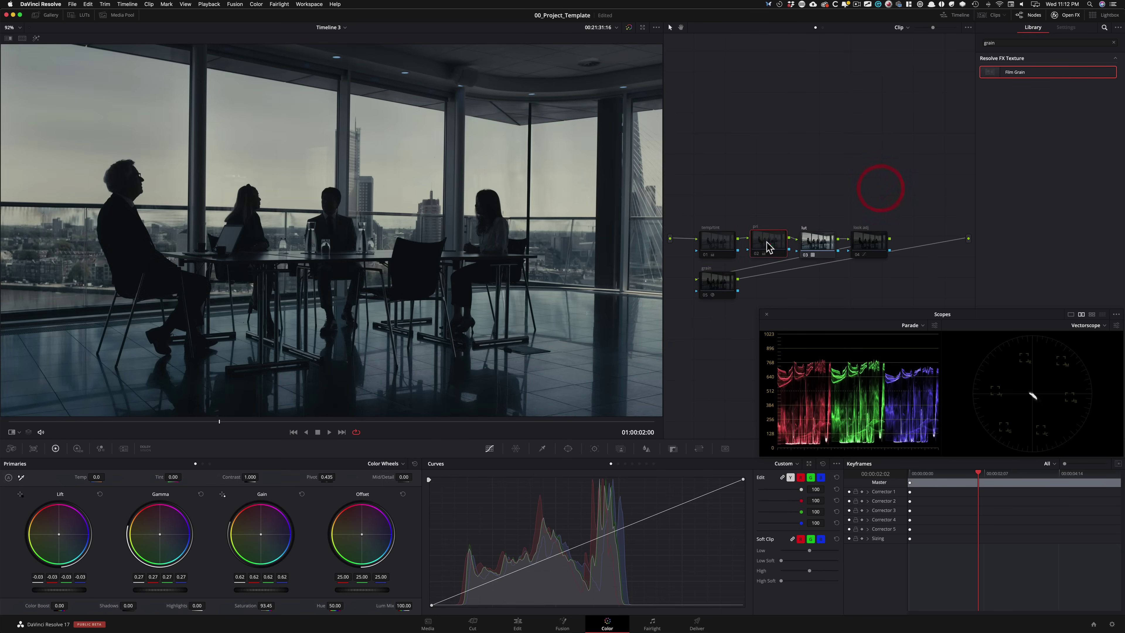
key("shift+d")
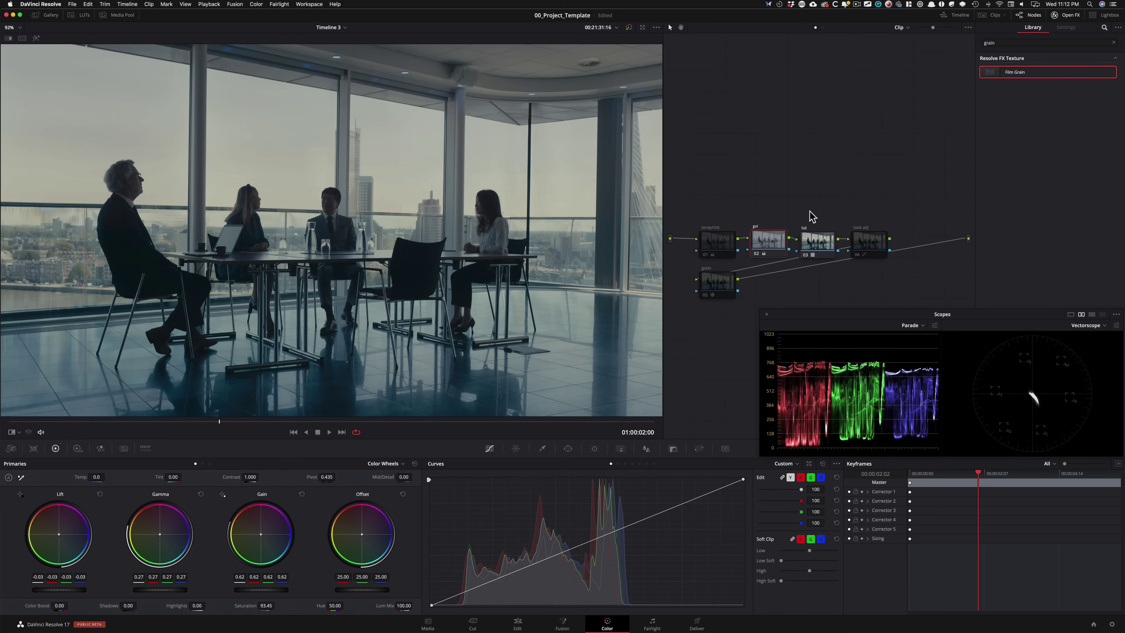
left_click(717, 241)
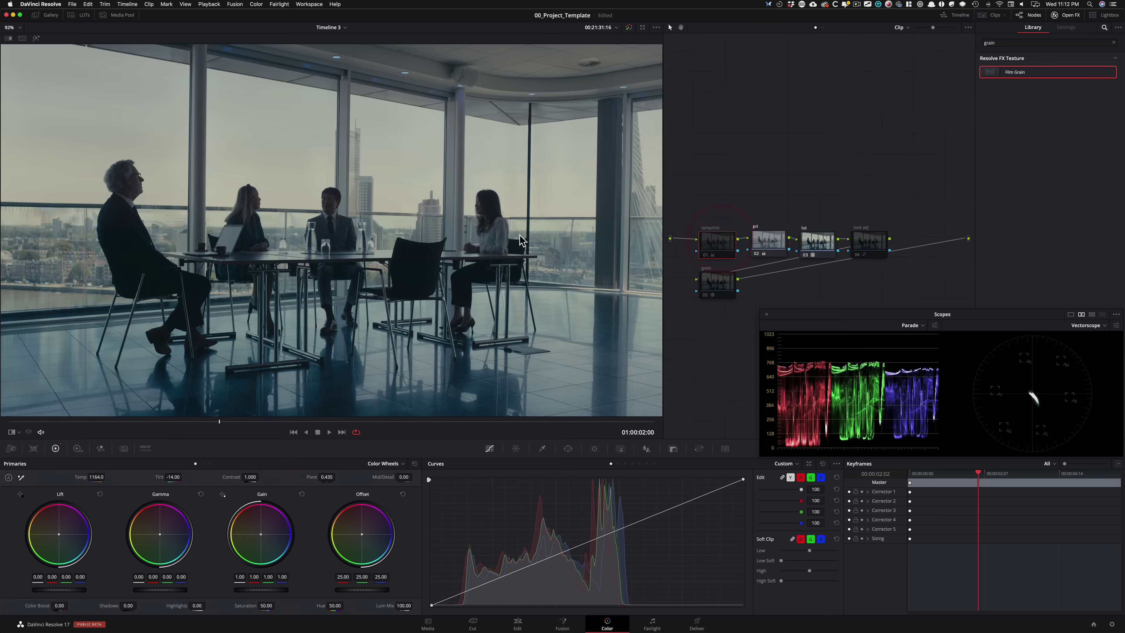
key("shift+d")
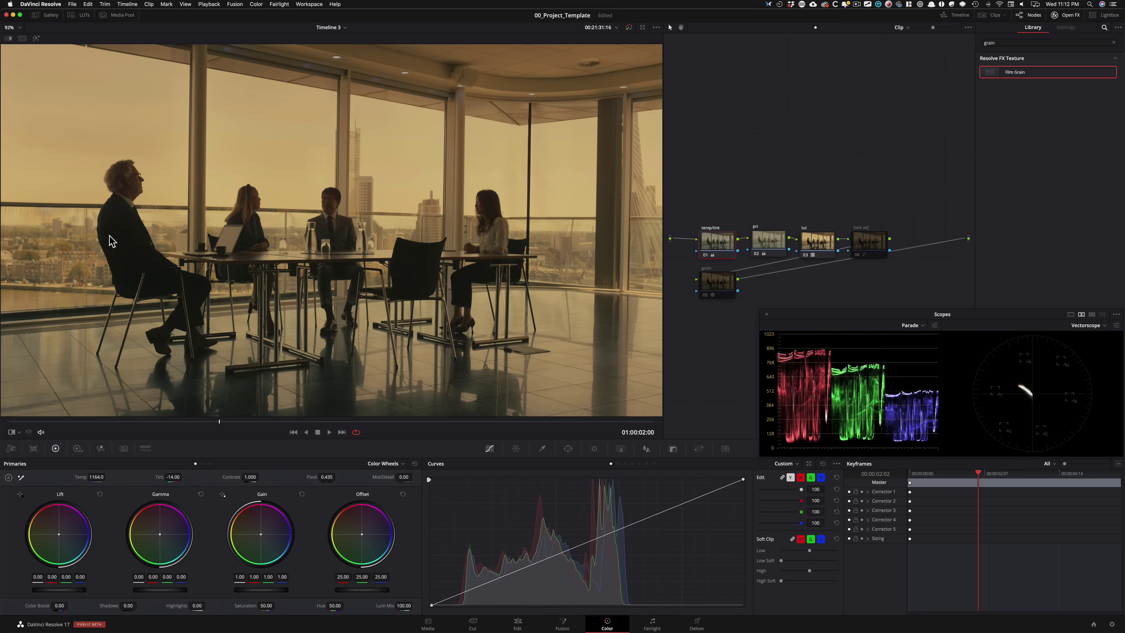
left_click(869, 243)
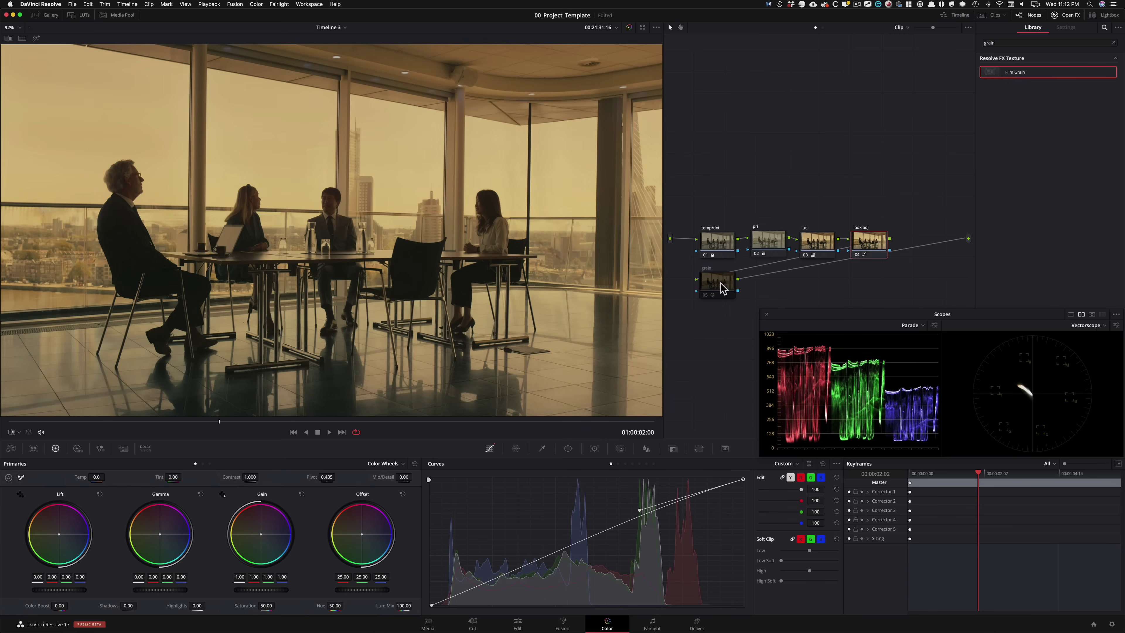
key("ctrl+d")
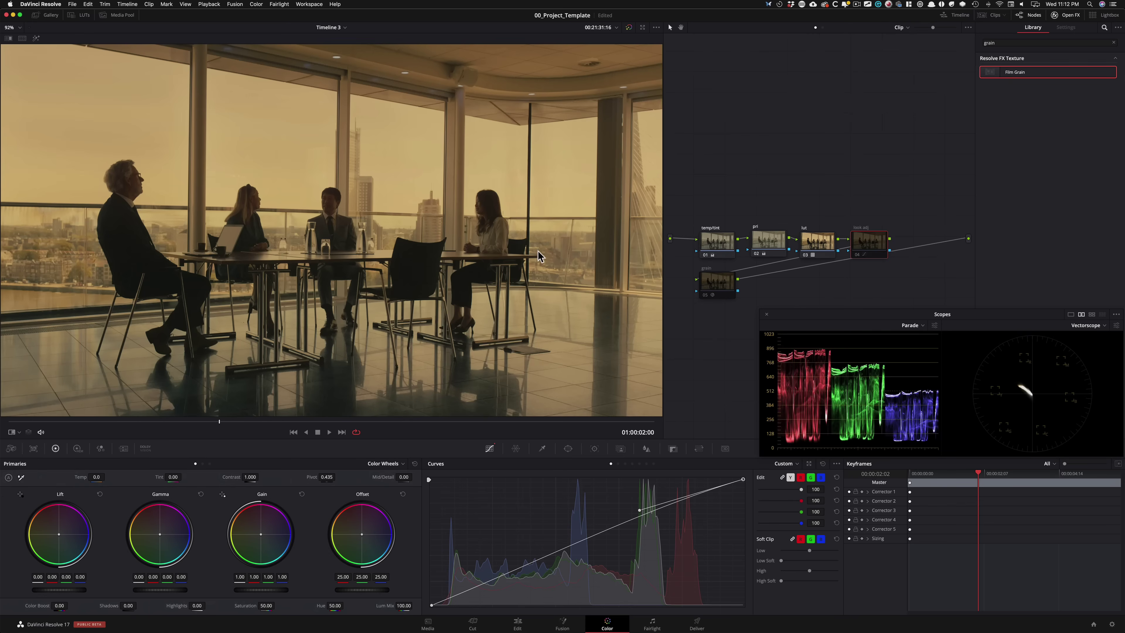
key("ctrl+d")
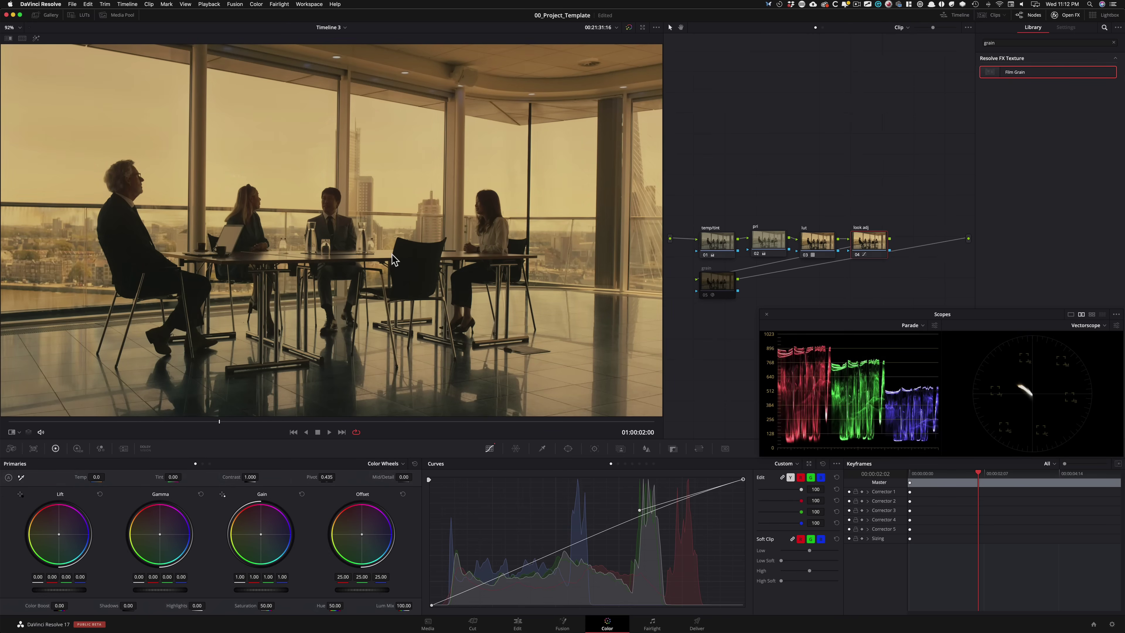
key("ctrl+w")
key("ctrl+w")
Try raising the upper curve point, undo it after comparing, then drop Film Grain on the grain node
left_click_drag(639, 509, 658, 500)
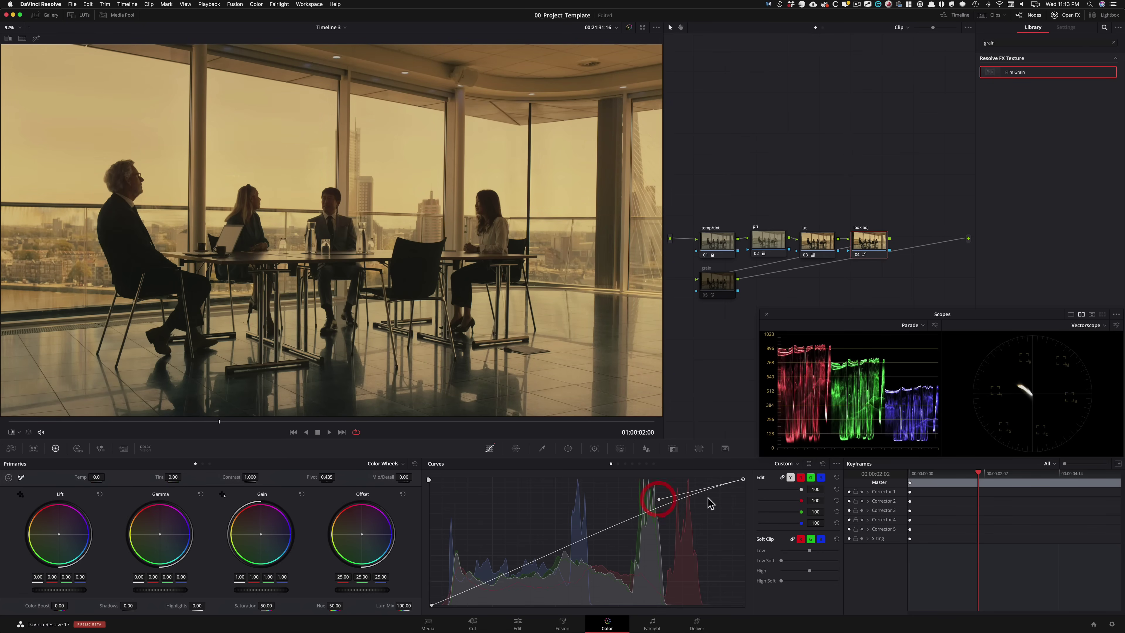
key("ctrl+w")
key("ctrl+w")
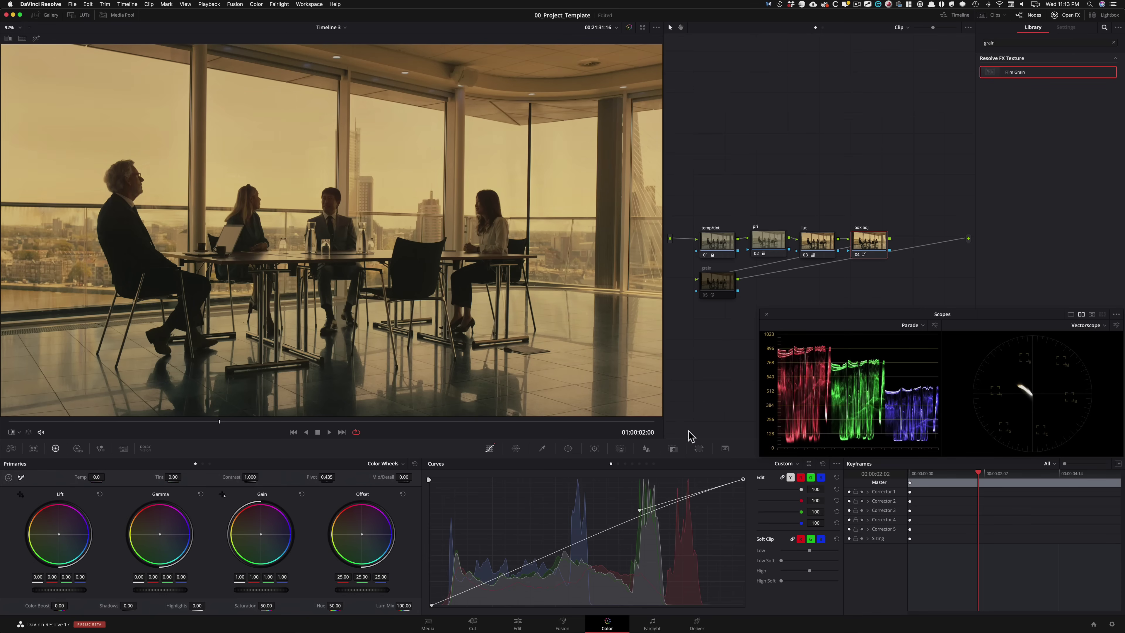
key("ctrl+z")
left_click_drag(710, 283, 710, 280)
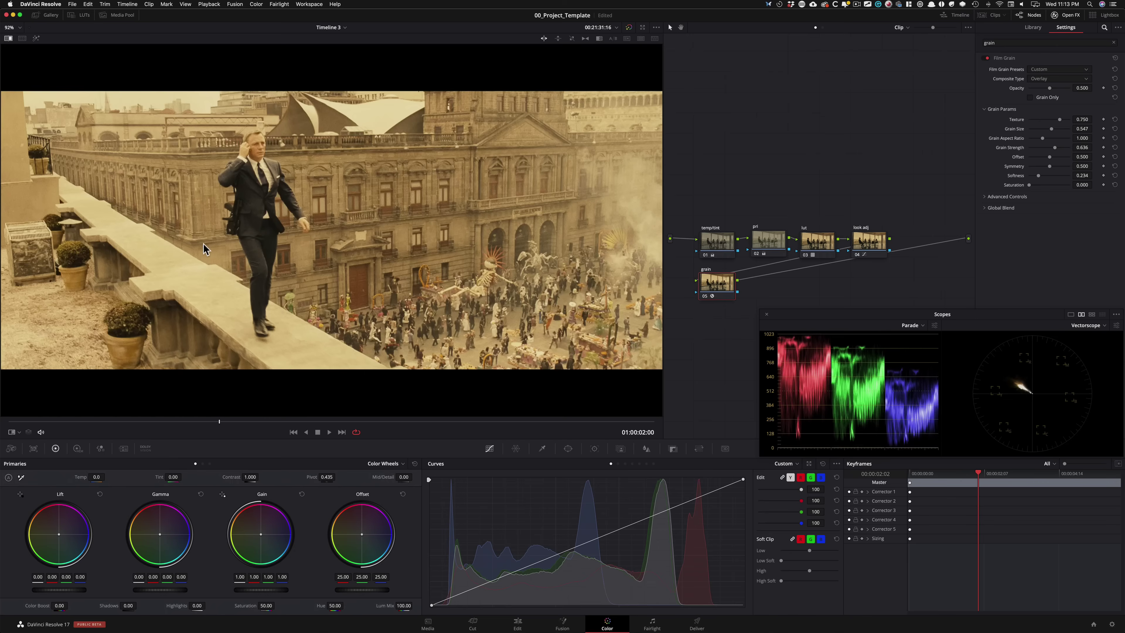
key("ctrl+w")
key("ctrl+w")
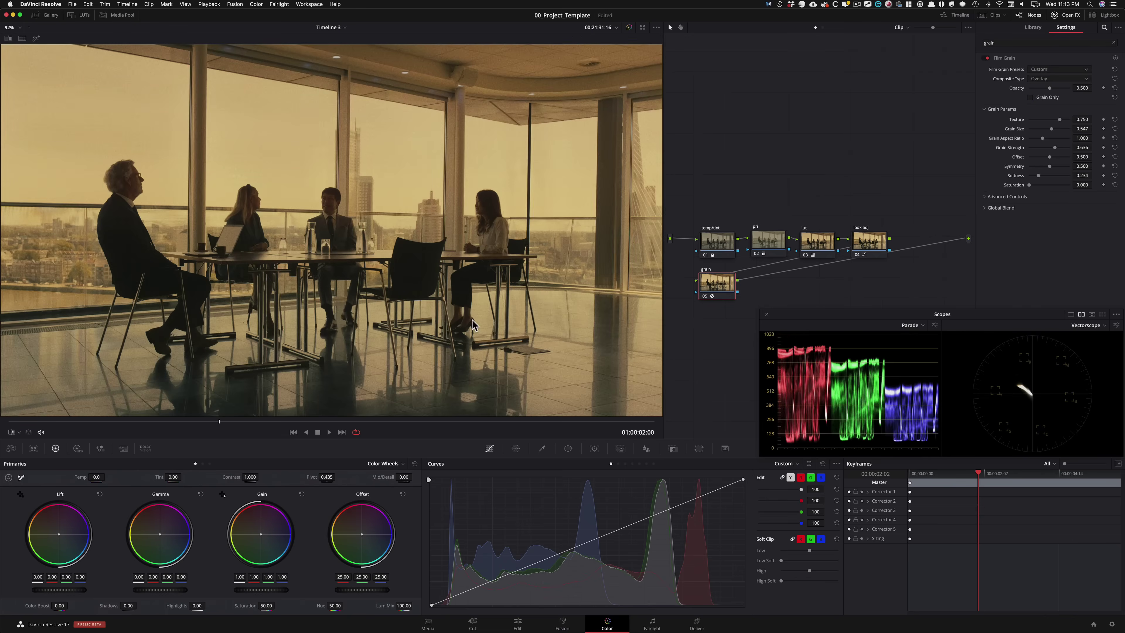
key("ctrl+w")
key("ctrl+w")
key("ctrl+w")
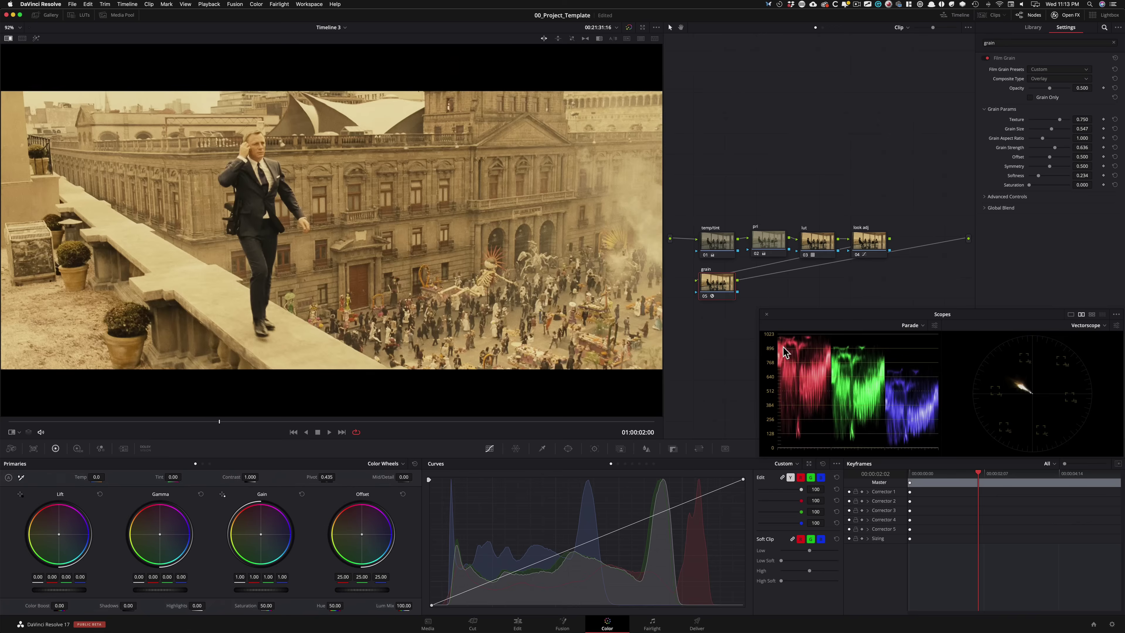
key("ctrl+w")
key("shift+d")
key("shift+d")
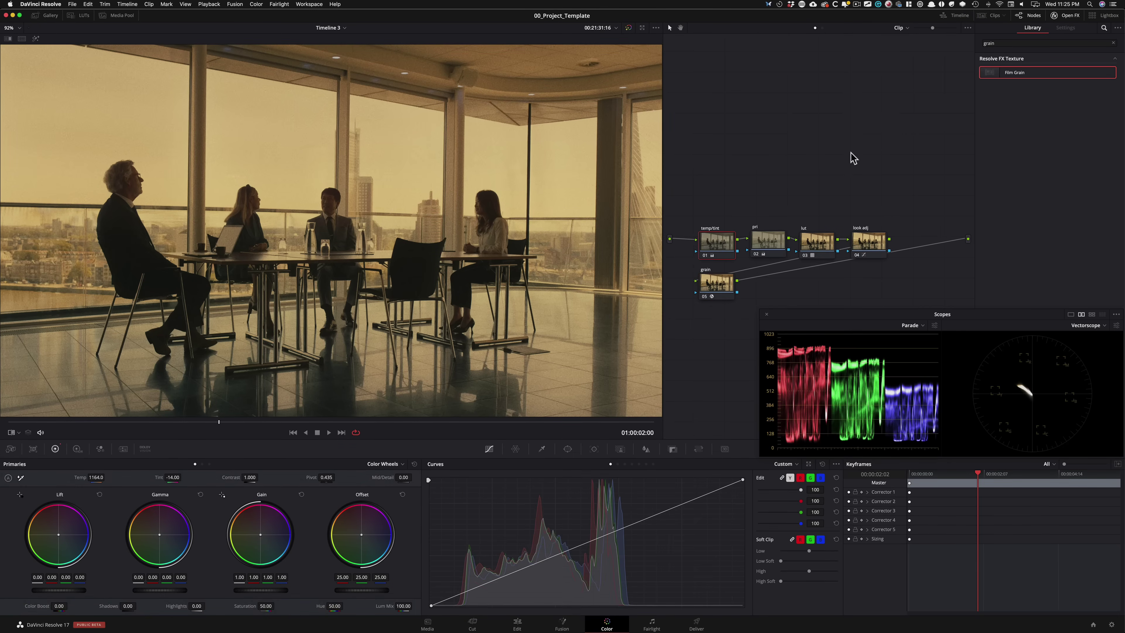
Reset the temp/tint node's warm Temp and Tint, then compare the cooler clip with the snowy reference
key("ctrl+d")
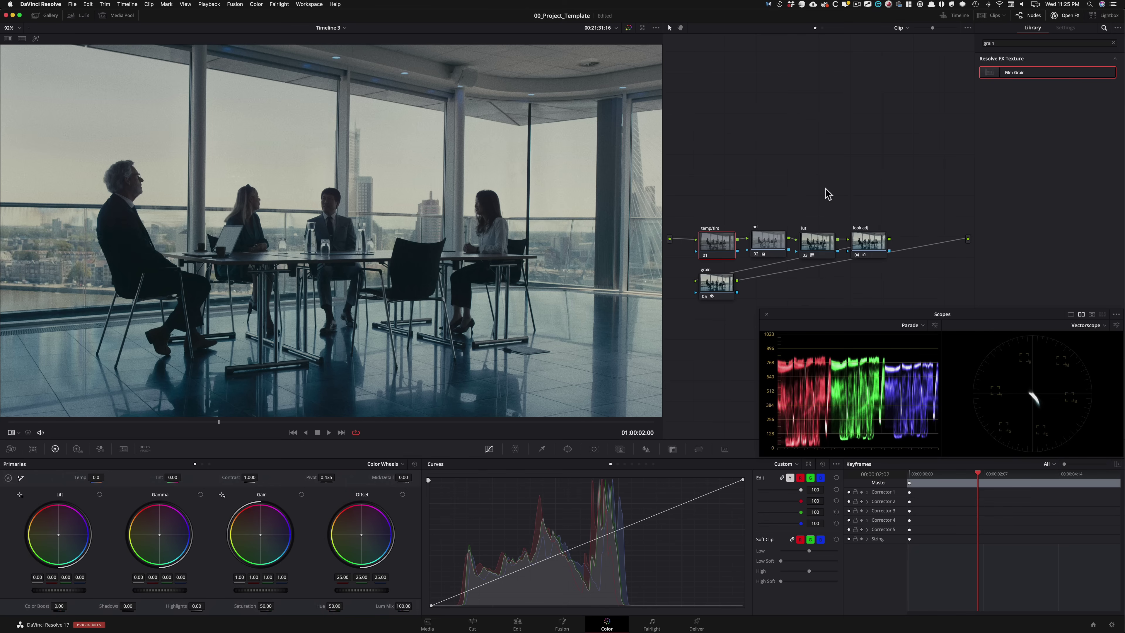
key("ctrl+w")
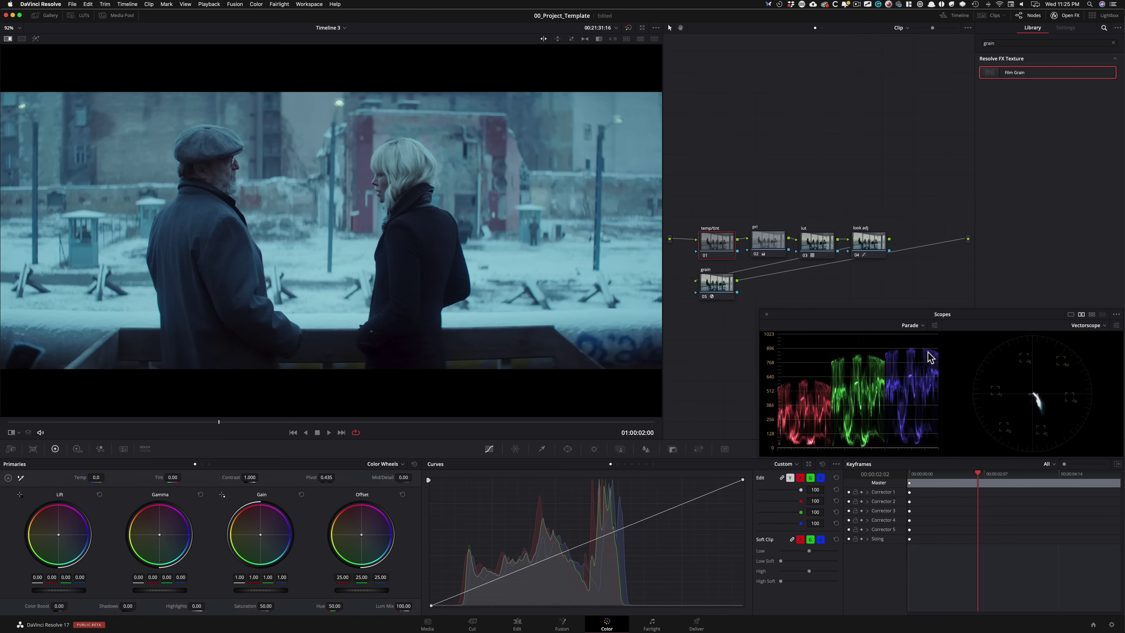
key("ctrl+w")
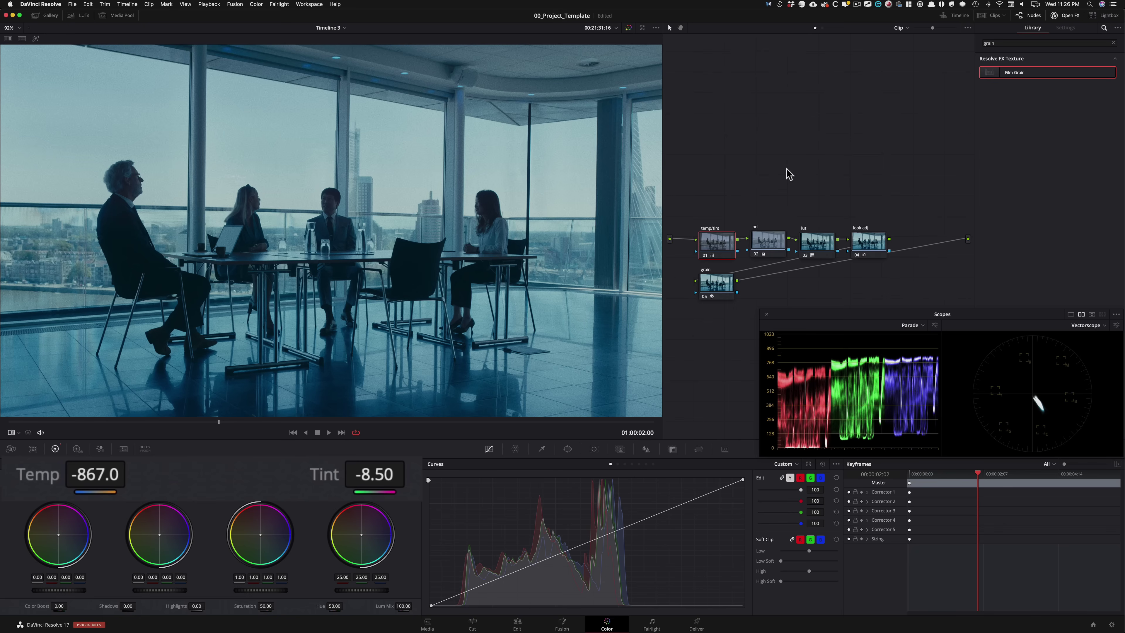
Lower the pri node's saturation to about 72.57 and compare it with the reference still
key("super+apostrophe")
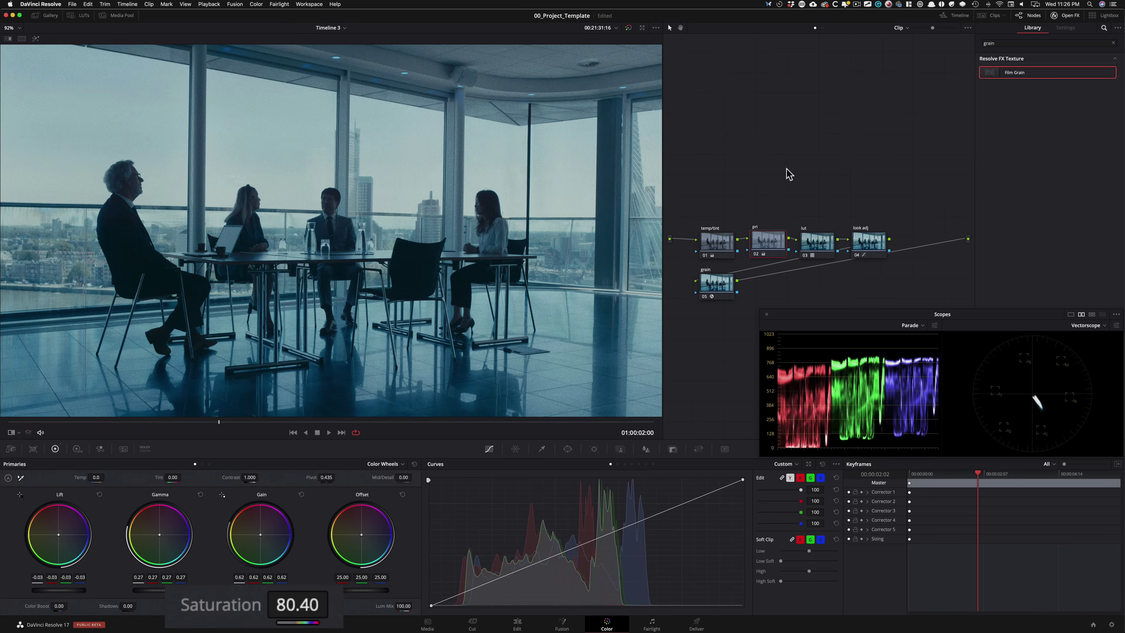
key("super+w")
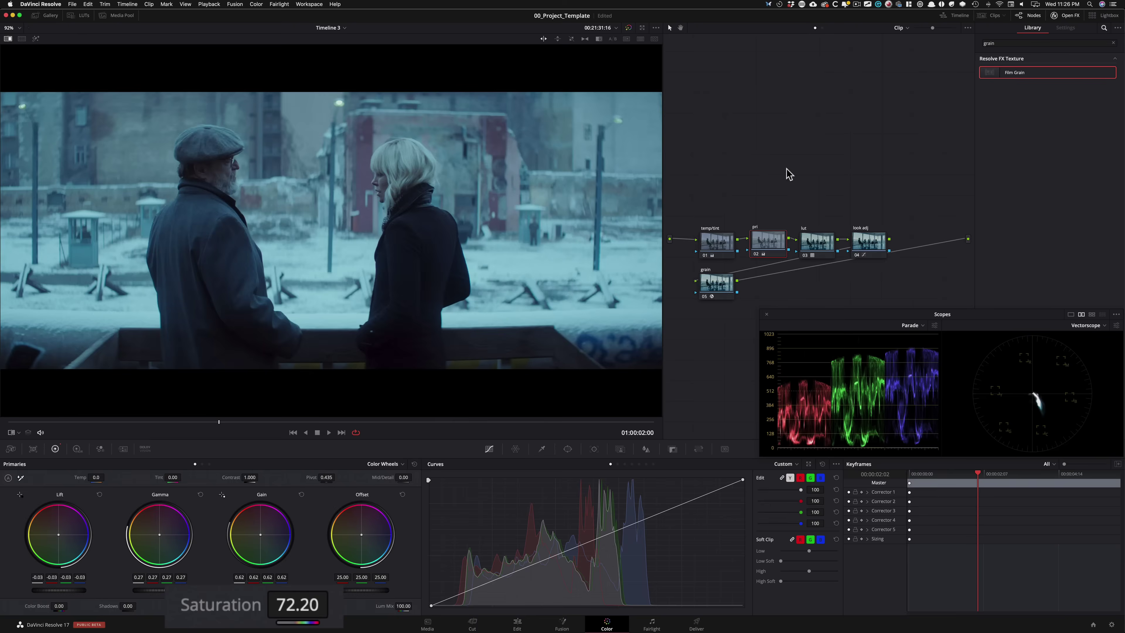
key("super+w")
Cool the temp/tint node to Temp -949.0 and Tint -12.90, checking against the snowy reference
key("super+w")
key("super+w")
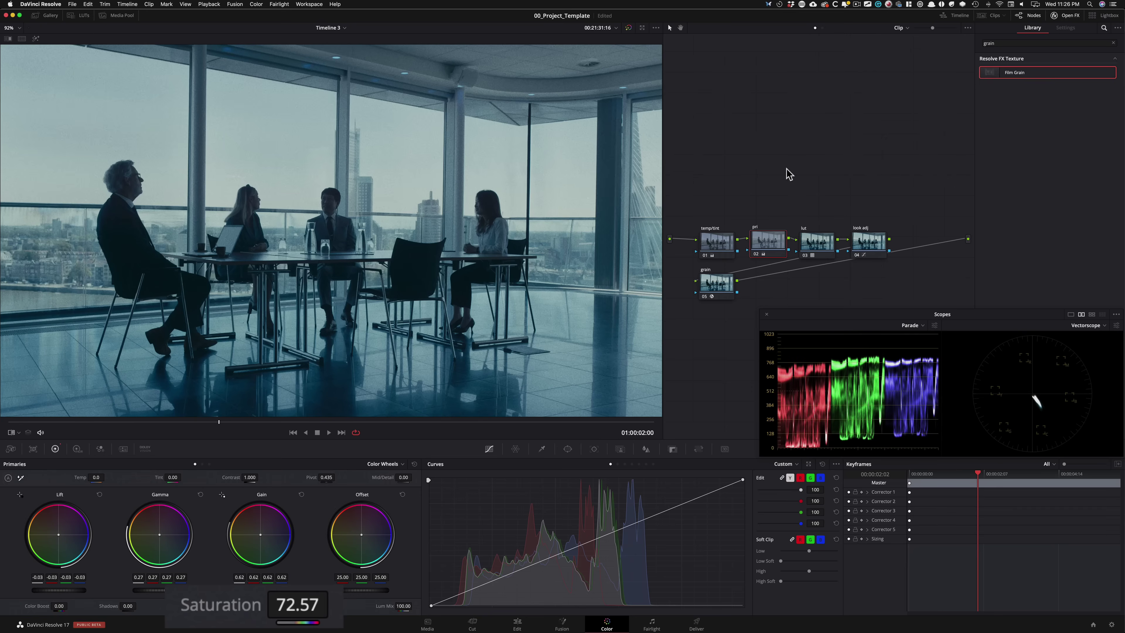
key("super+semicolon")
key("super+w")
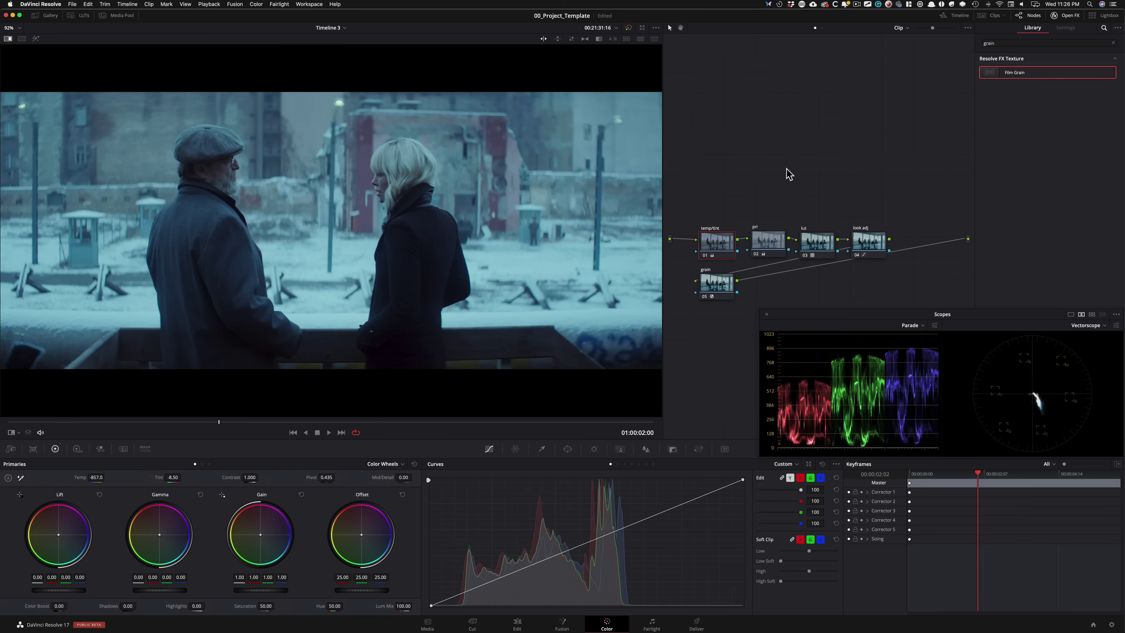
key("super+w")
key("super+w")
key("super+w")
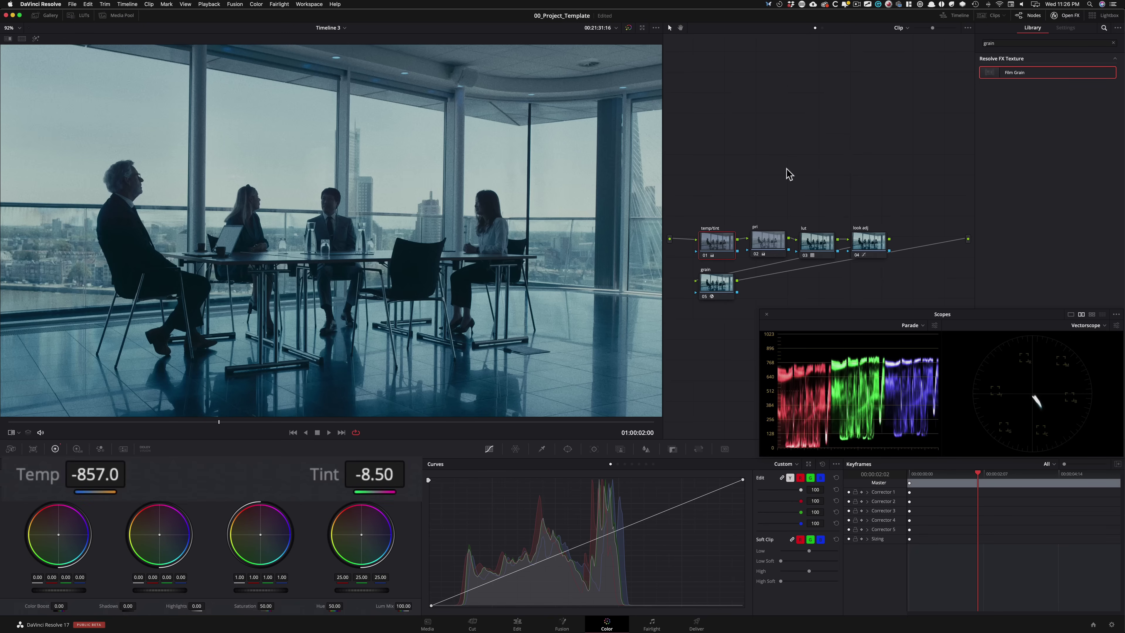
key("super+w")
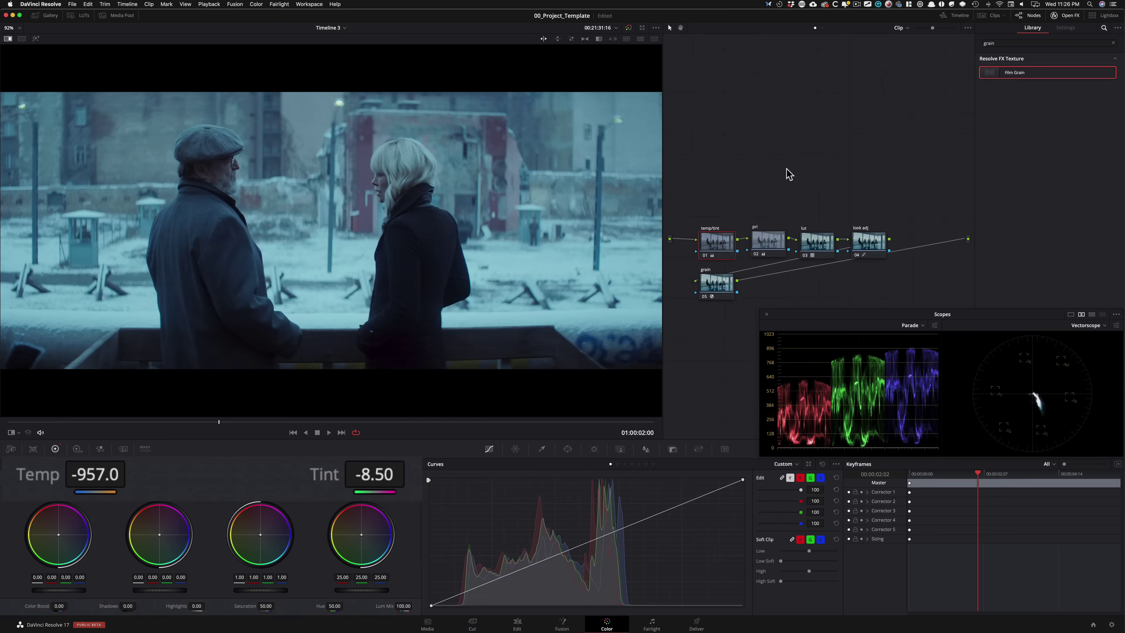
key("super+w")
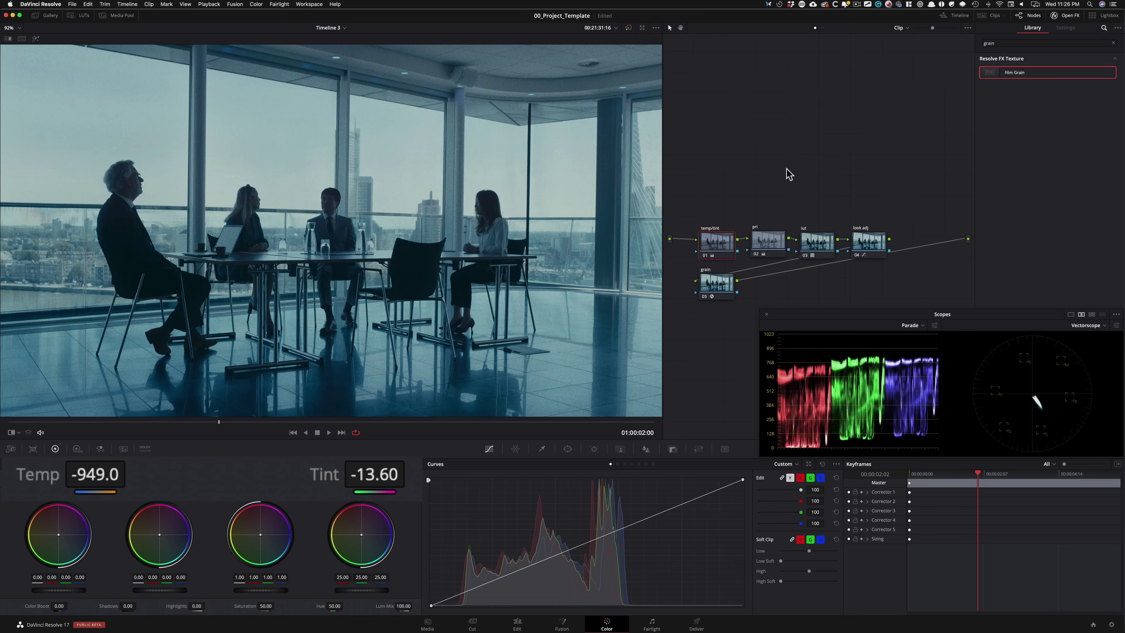
key("super+w")
key("super+w")
key("super+w")
key("super+w")
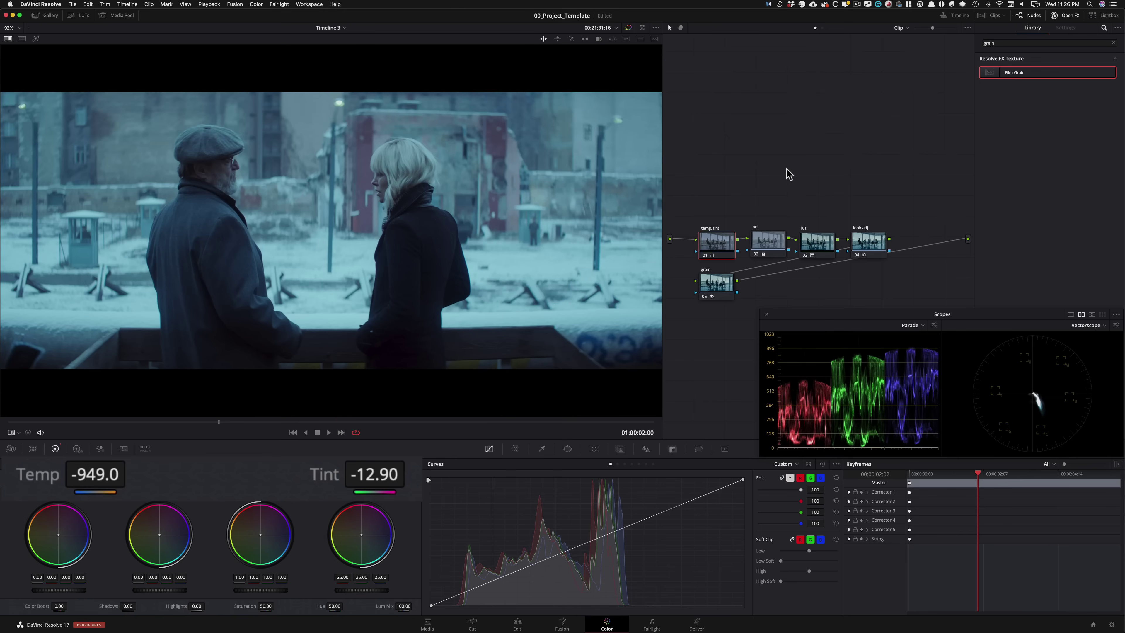
key("super+w")
key("super+w")
key("super+w")
key("super+w")
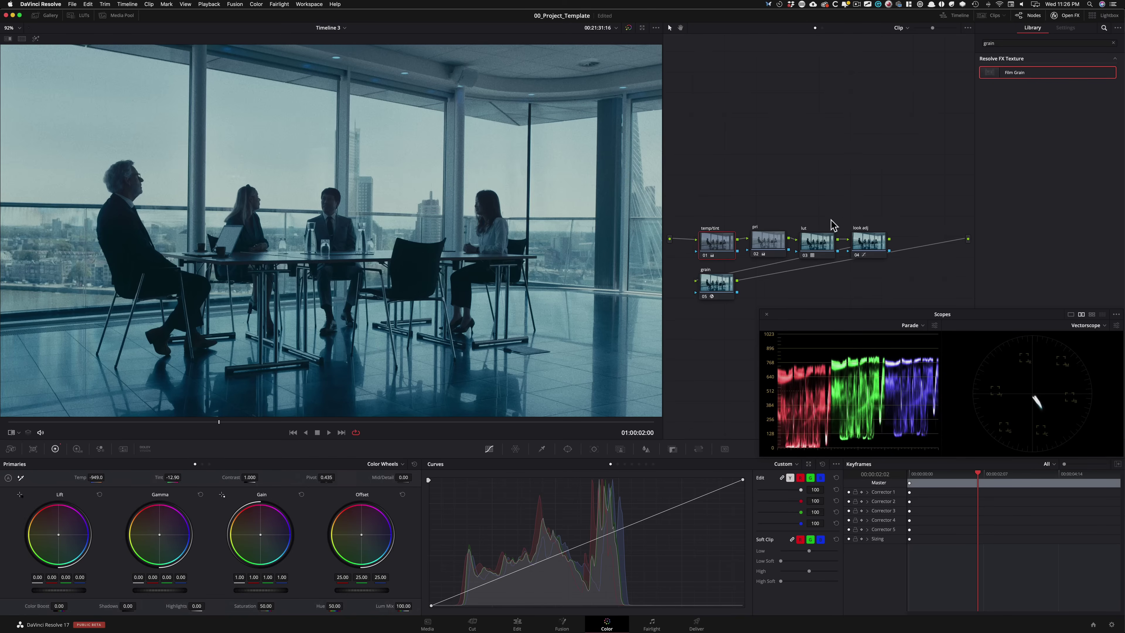
key("super+w")
key("super+w")
key("super+w")
key("super+w")
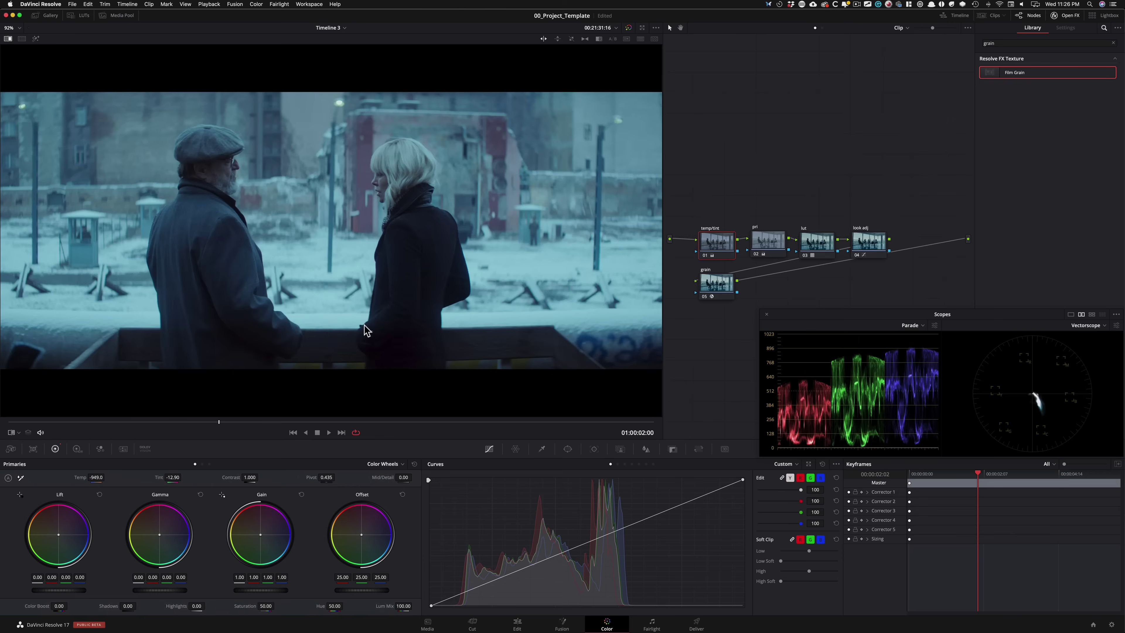
key("super+w")
key("super+w")
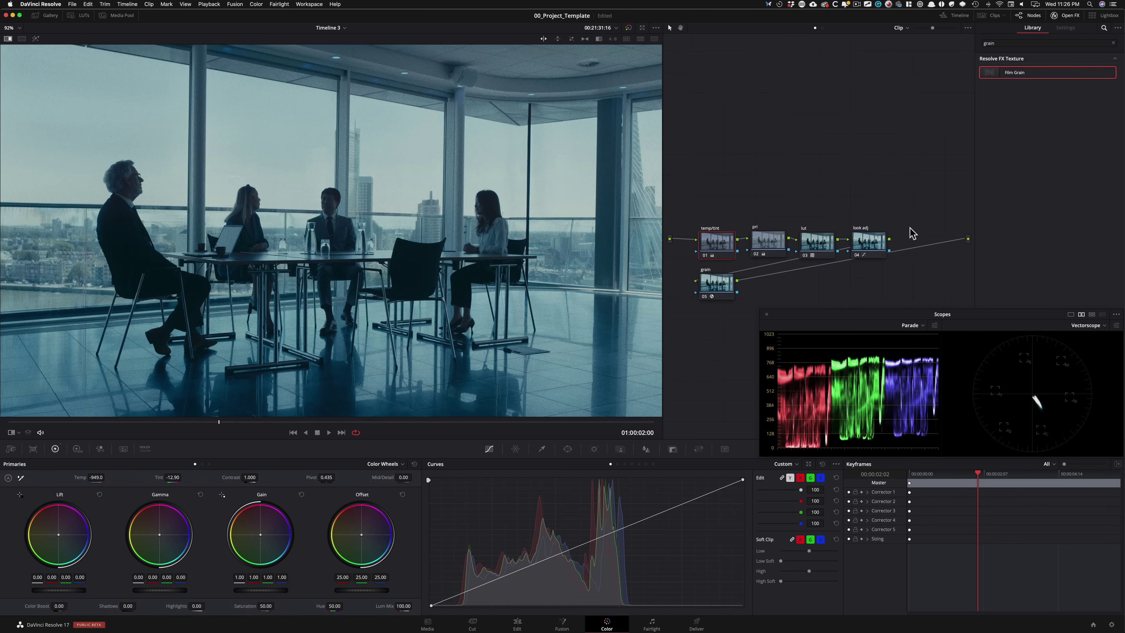
key("super+w")
key("super+w")
Raise the pri node's gamma master to 0.31 and lower gain to 0.55, checking the snowy reference
key("super+w")
key("super+w")
key("super+semicolon")
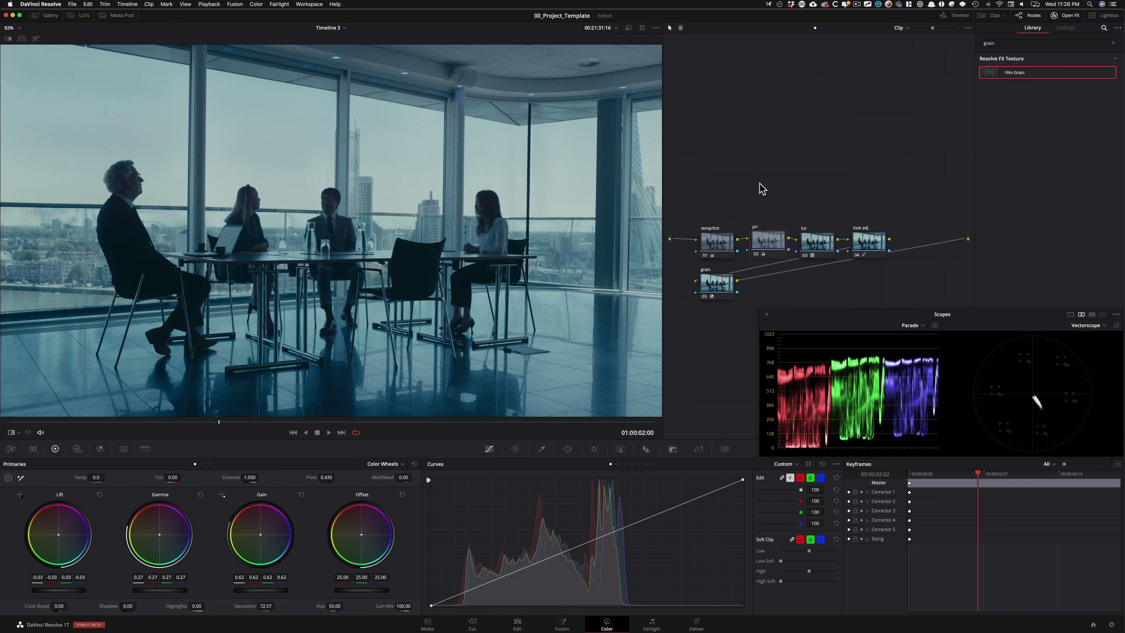
key("super+w")
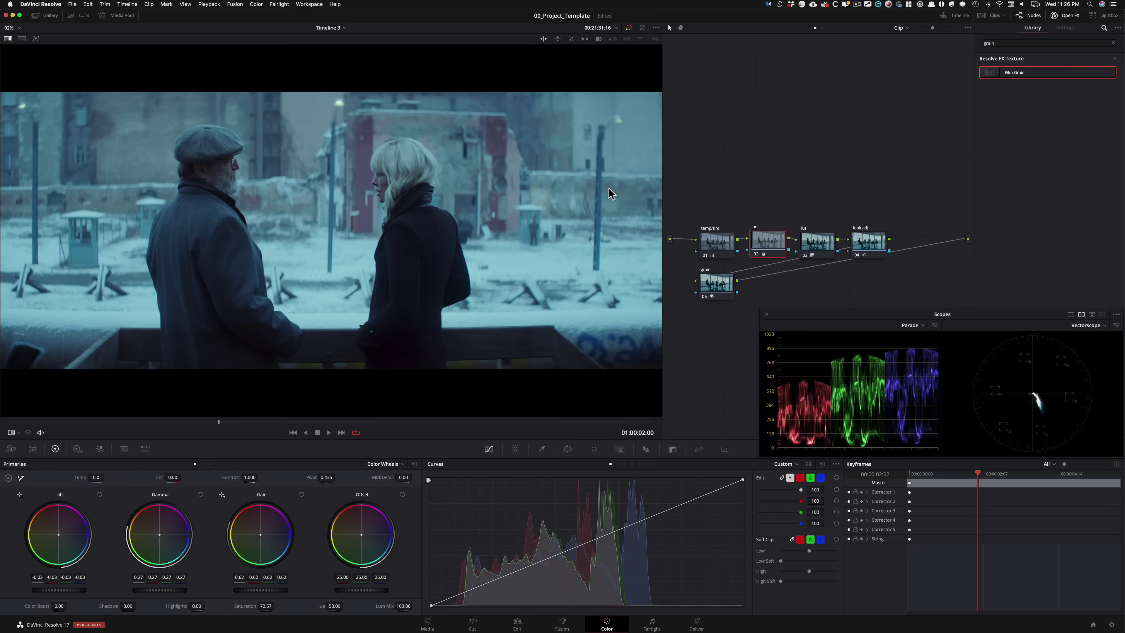
key("super+w")
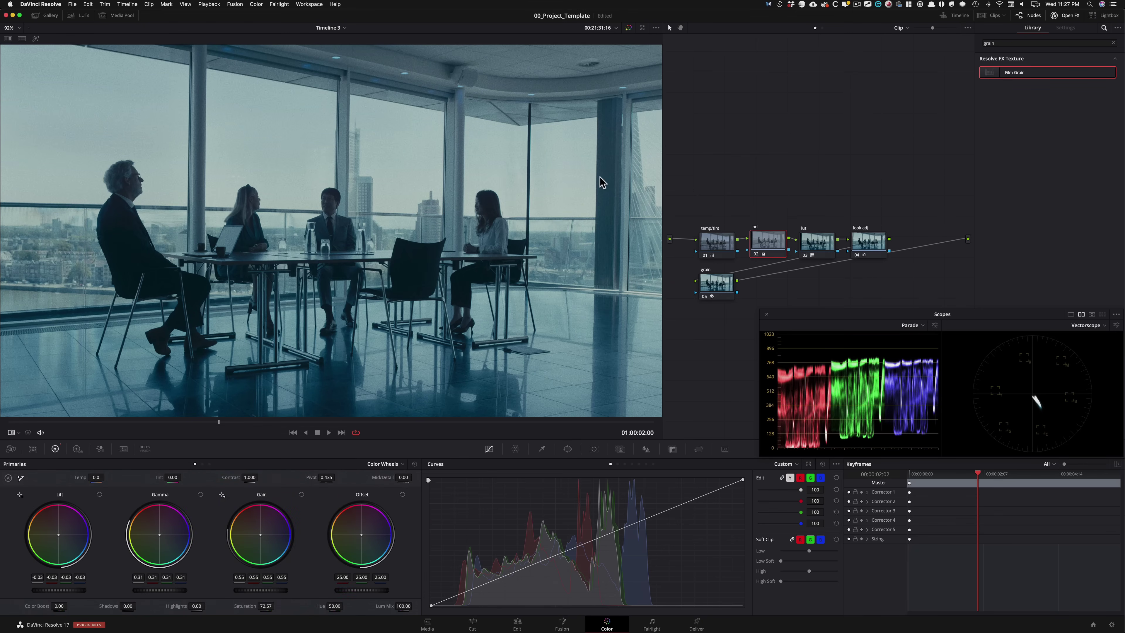
Disable the look adj node after comparing with the reference, then select the grain node's Film Grain settings
key("shift+apostrophe")
key("shift+apostrophe")
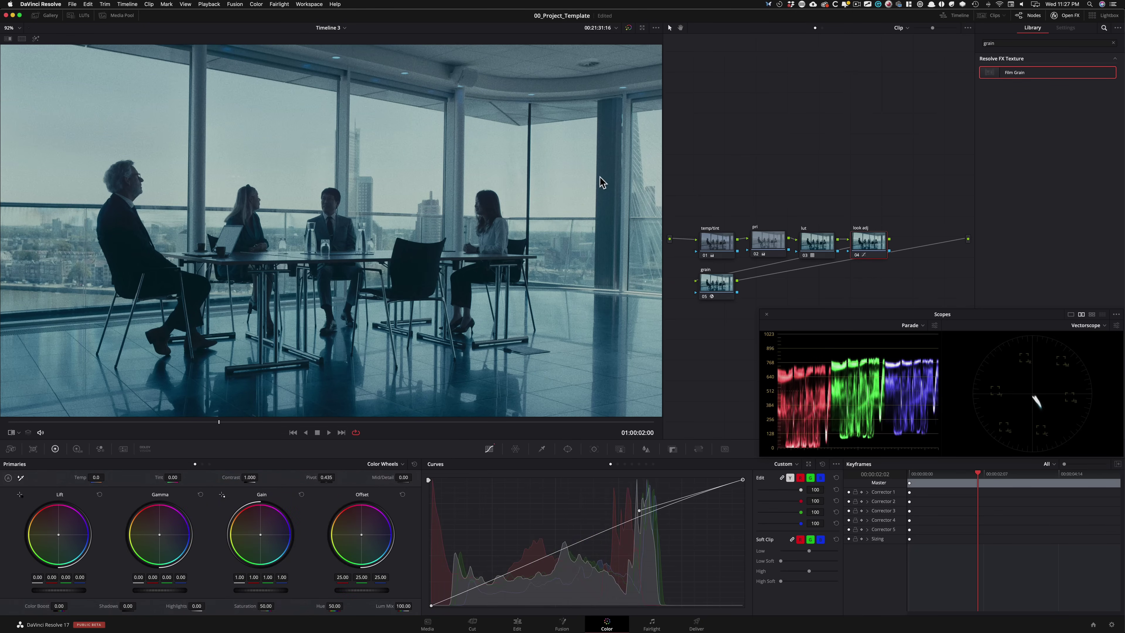
key("ctrl+w")
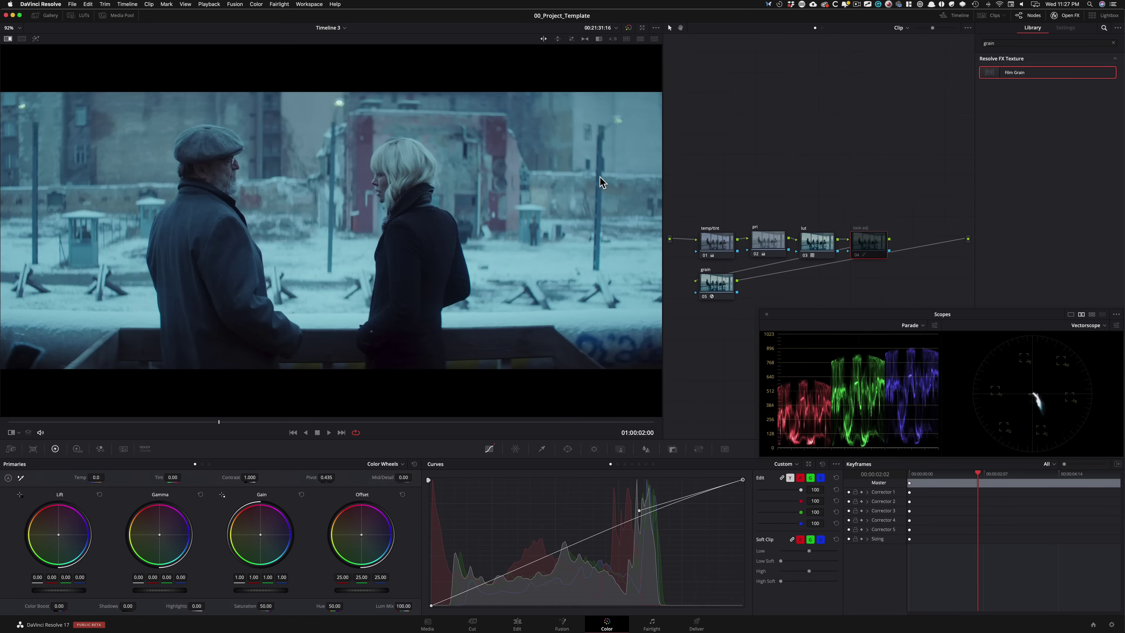
key("ctrl+w")
key("ctrl+d")
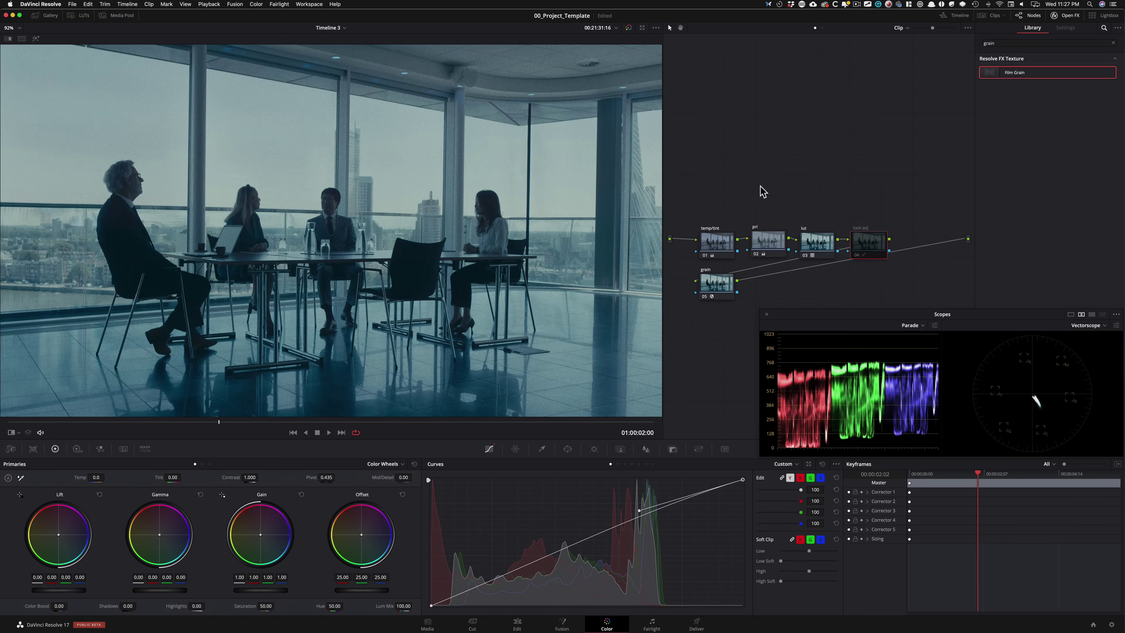
key("shift+apostrophe")
key("ctrl+w")
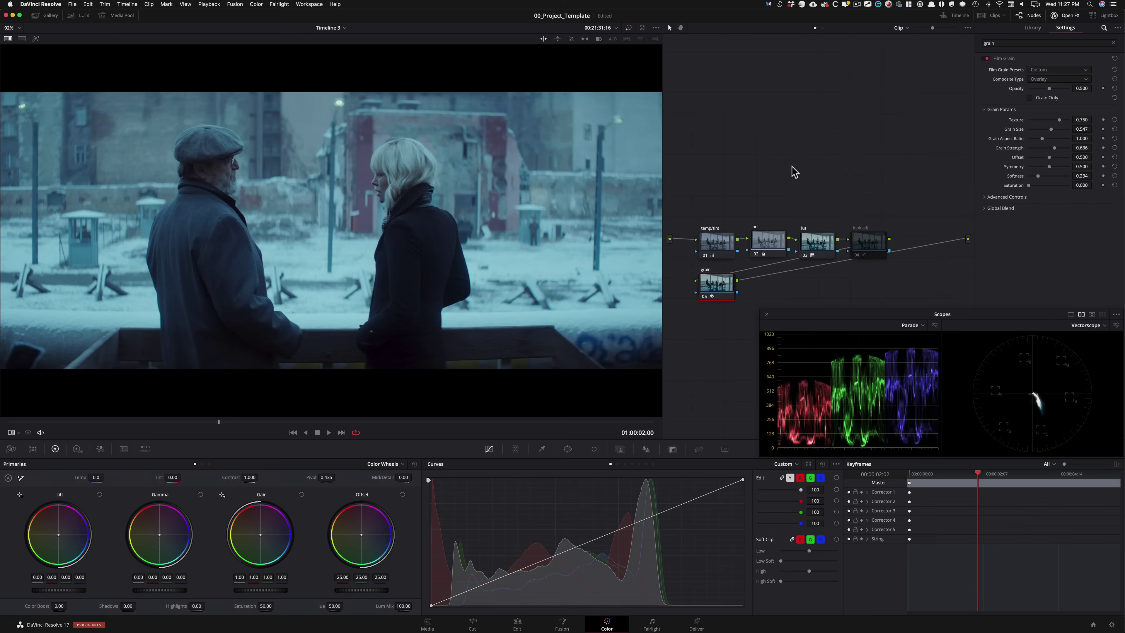
Reduce Grain Size to 0.376 and Grain Strength to 0.422, comparing against the snowy reference
key("ctrl+w")
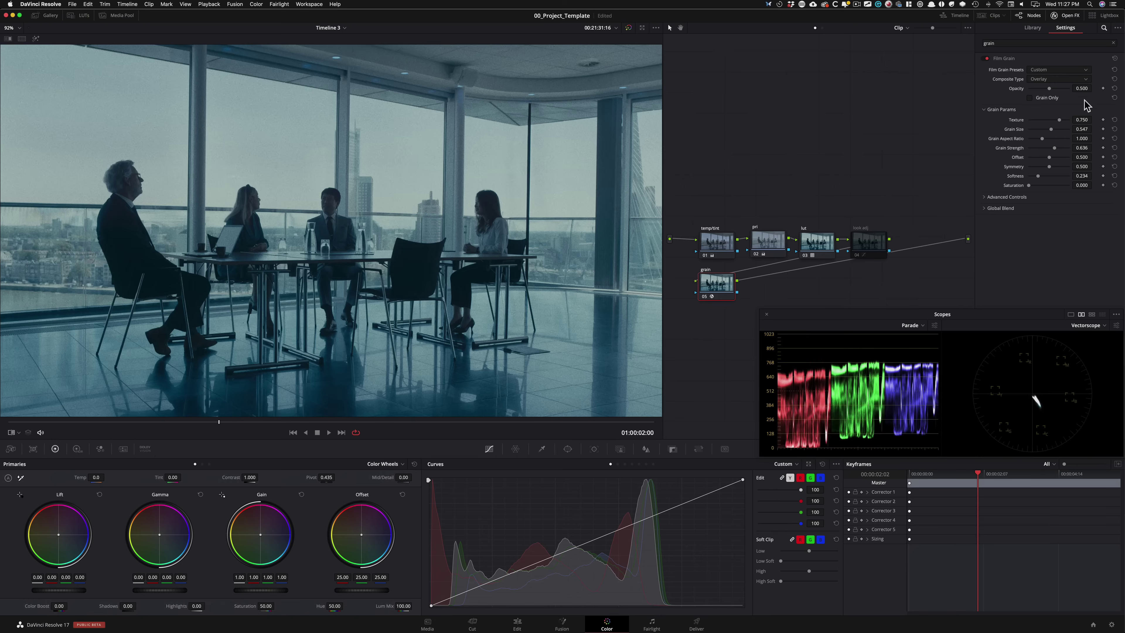
left_click(1041, 131)
left_click(1047, 148)
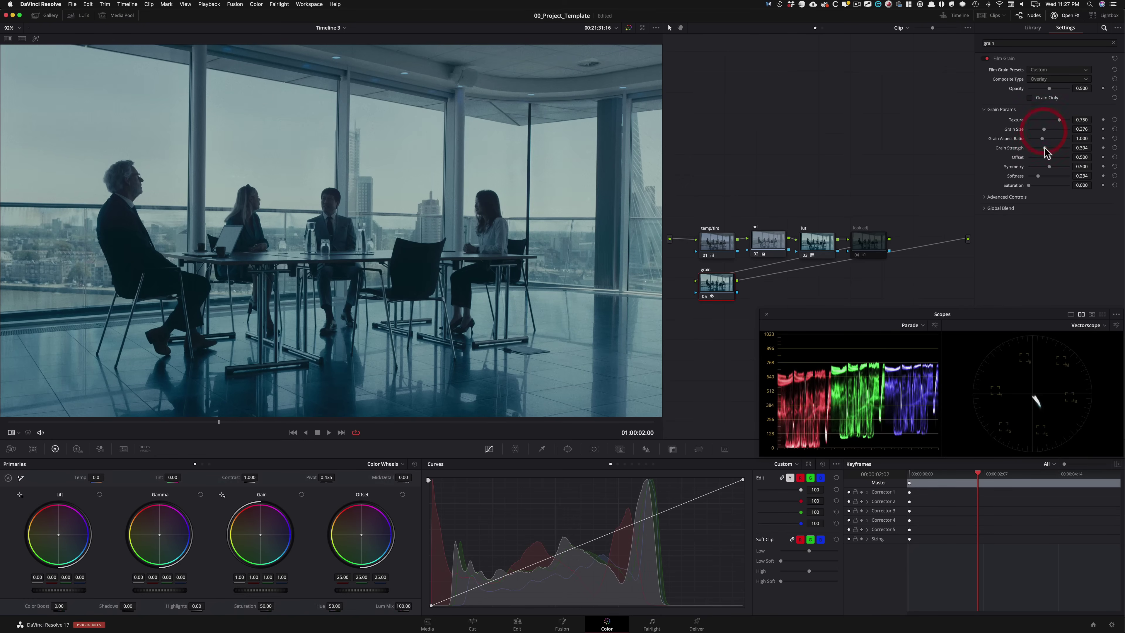
left_click(1046, 147)
key("ctrl+w")
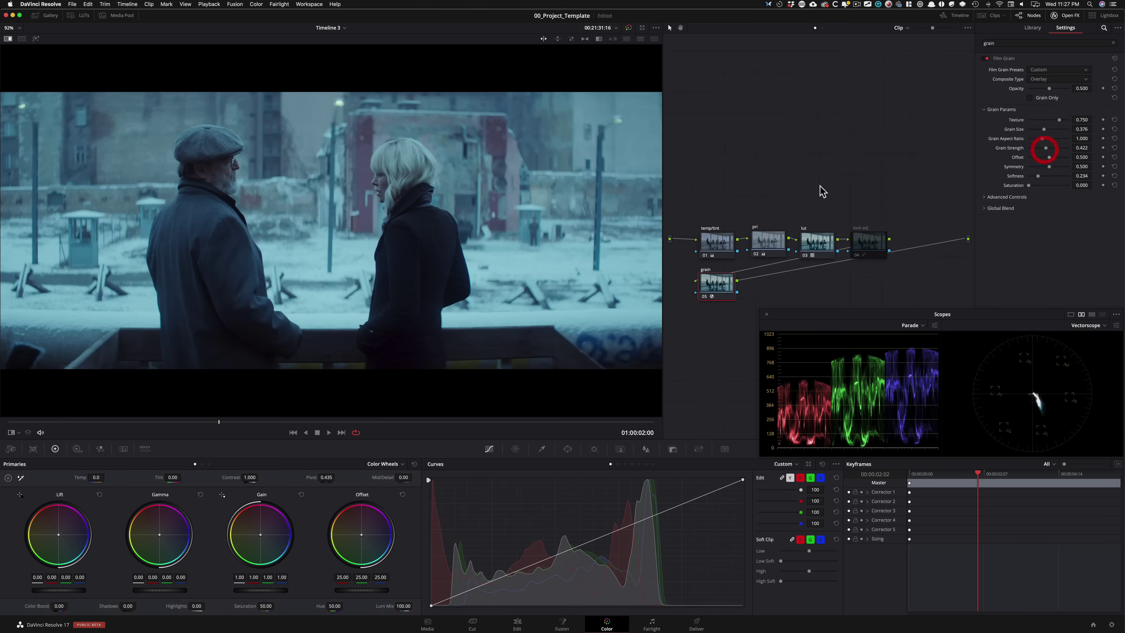
key("ctrl+w")
key("ctrl+w")
key("ctrl+w")
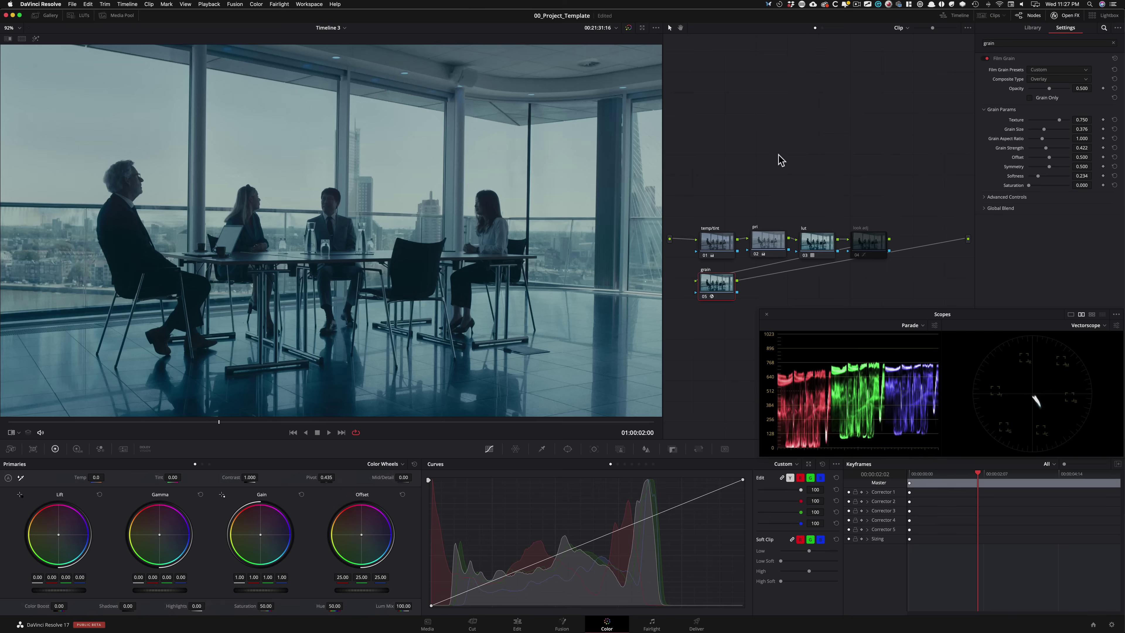
key("ctrl+w")
key("ctrl+w")
key("ctrl+w")
key("ctrl+w")
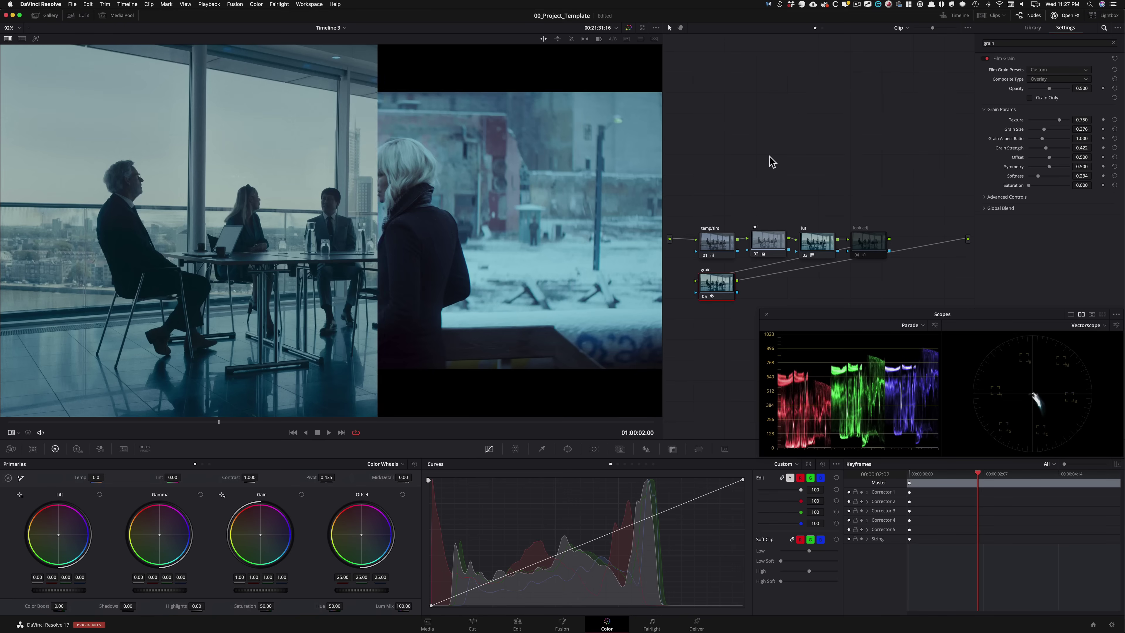
left_click(401, 159)
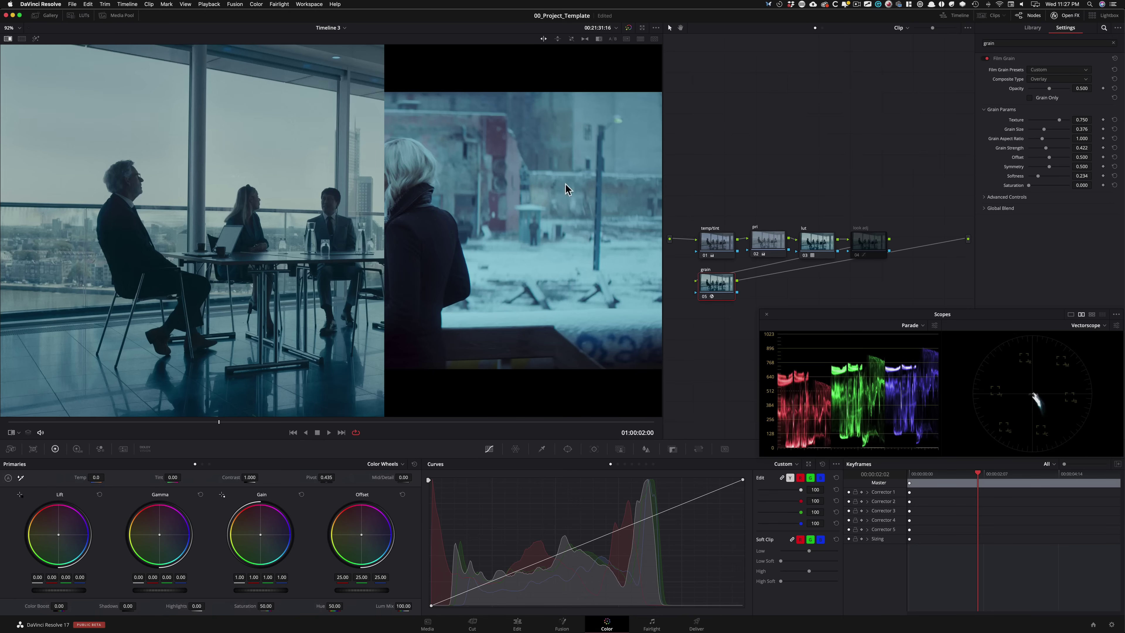
left_click(766, 205)
key("shift+semicolon")
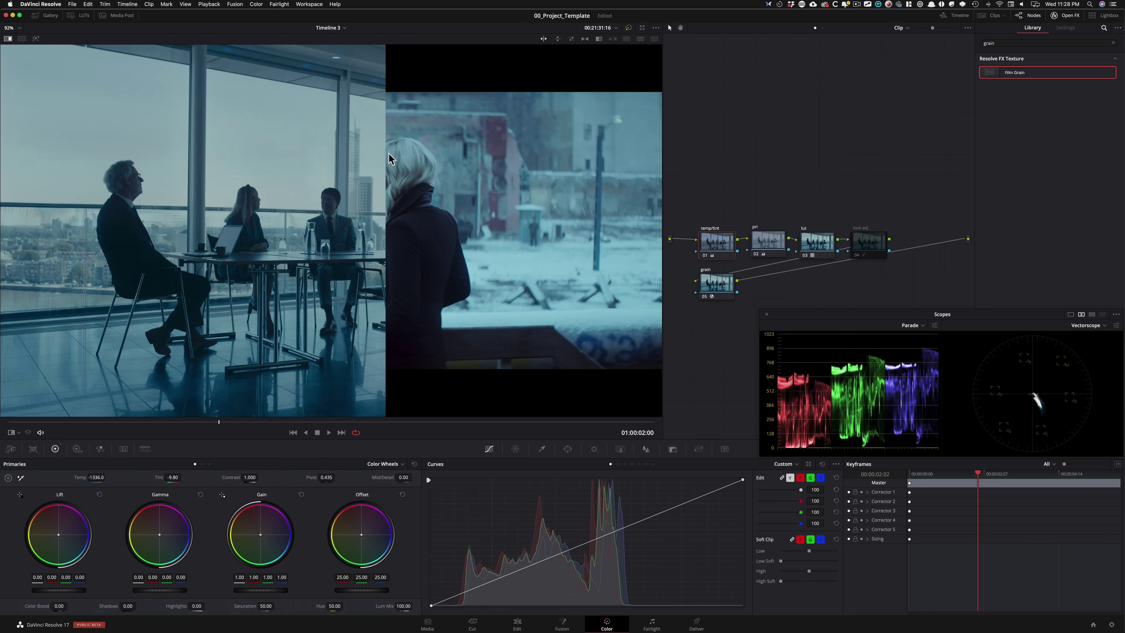
mouse_move(389, 159)
left_mouse_down()
mouse_move(84, 164)
mouse_move(378, 171)
left_mouse_up()
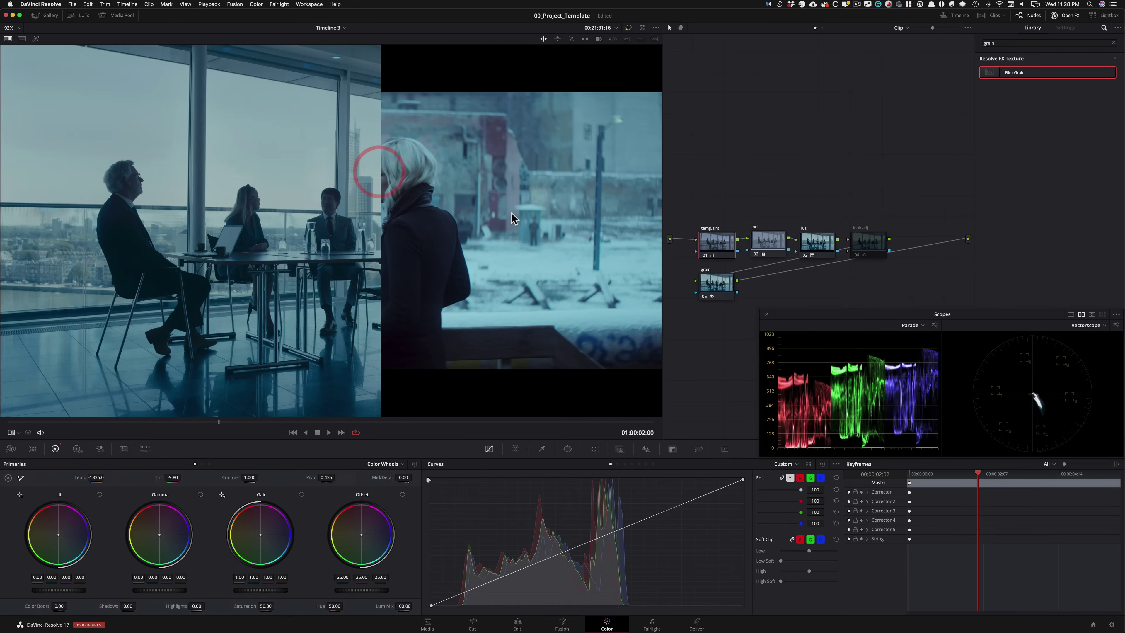
left_click_drag(511, 217, 422, 242)
key("shift+d")
key("shift+d")
key("shift+d")
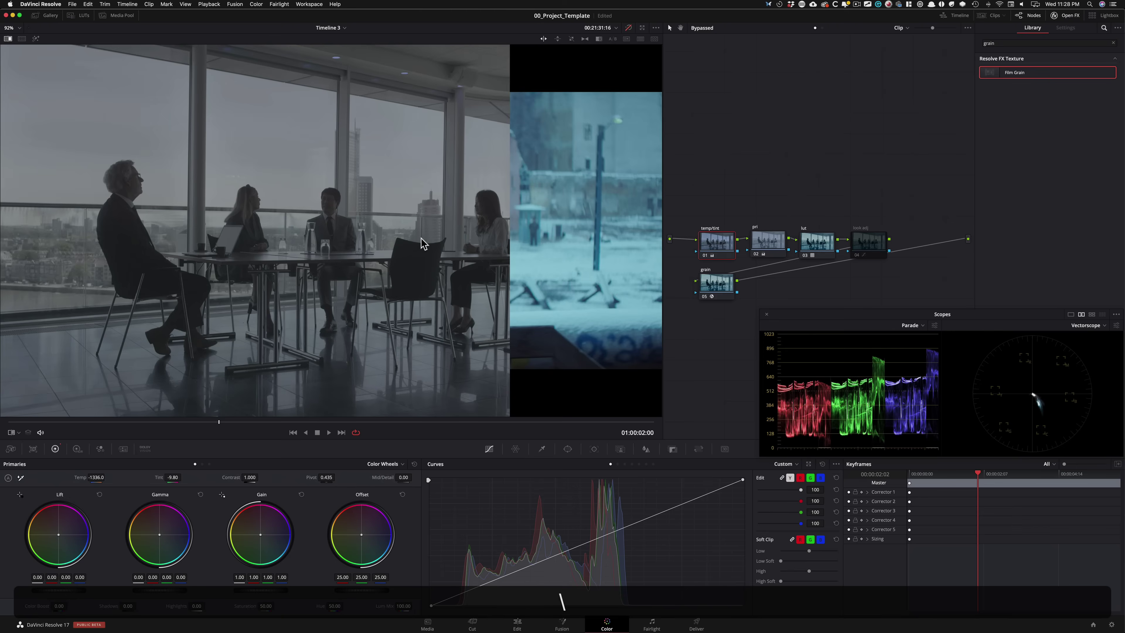
key("shift+d")
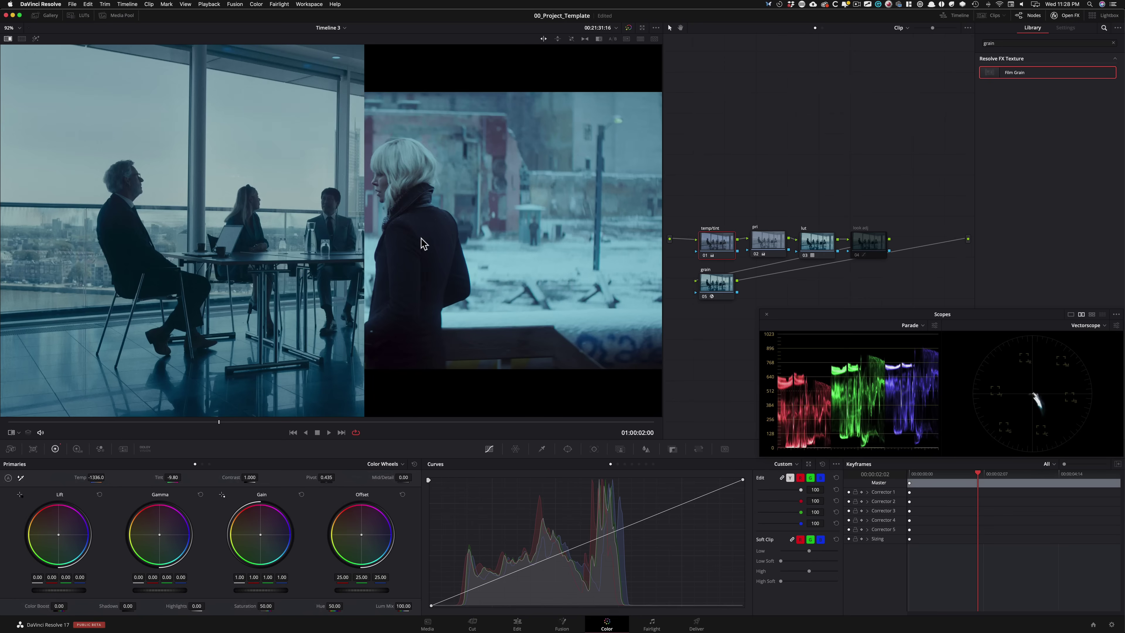
Reset the look adj node and key luminance 68–100, pushing Gain to R 0.85, G 1.09, B 1.21
left_click(868, 243)
key("super+z")
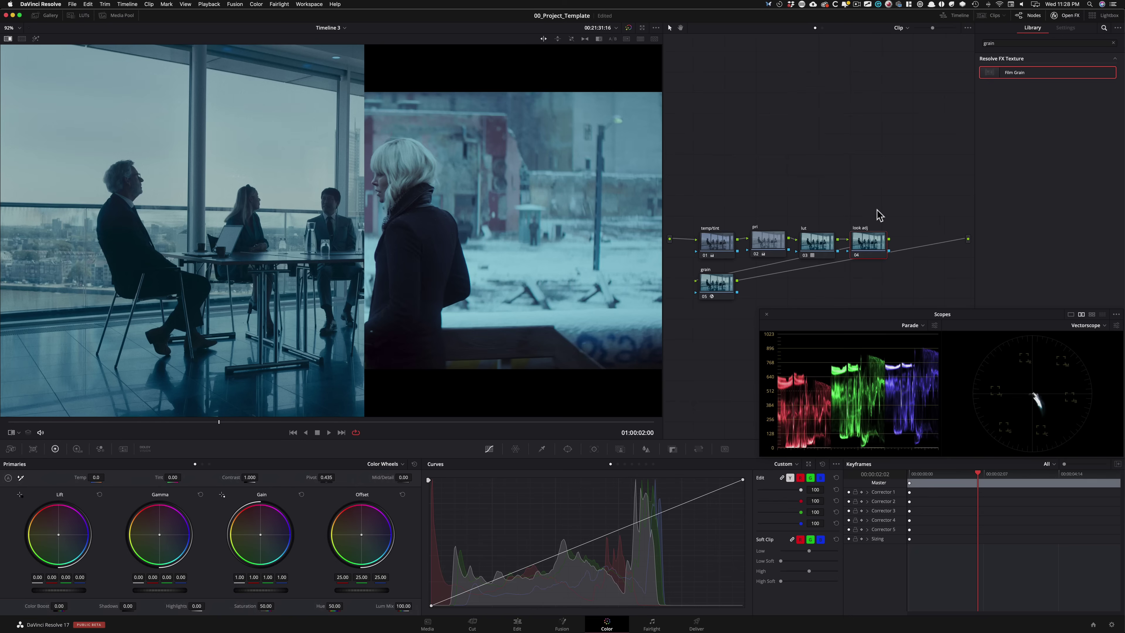
key("alt+shift+q")
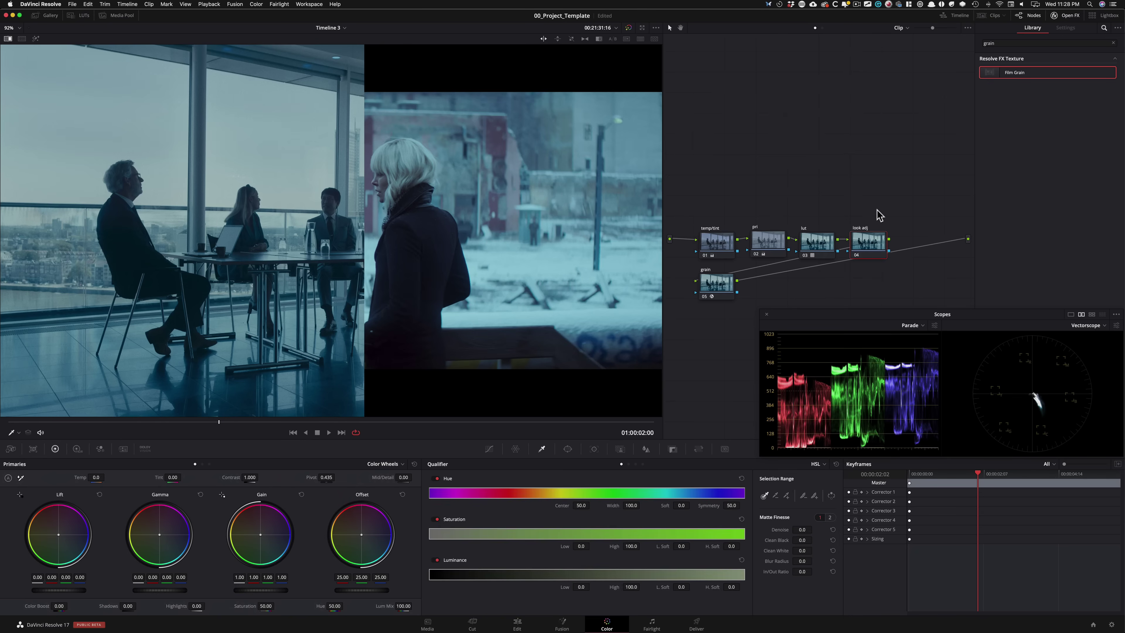
key("super+w")
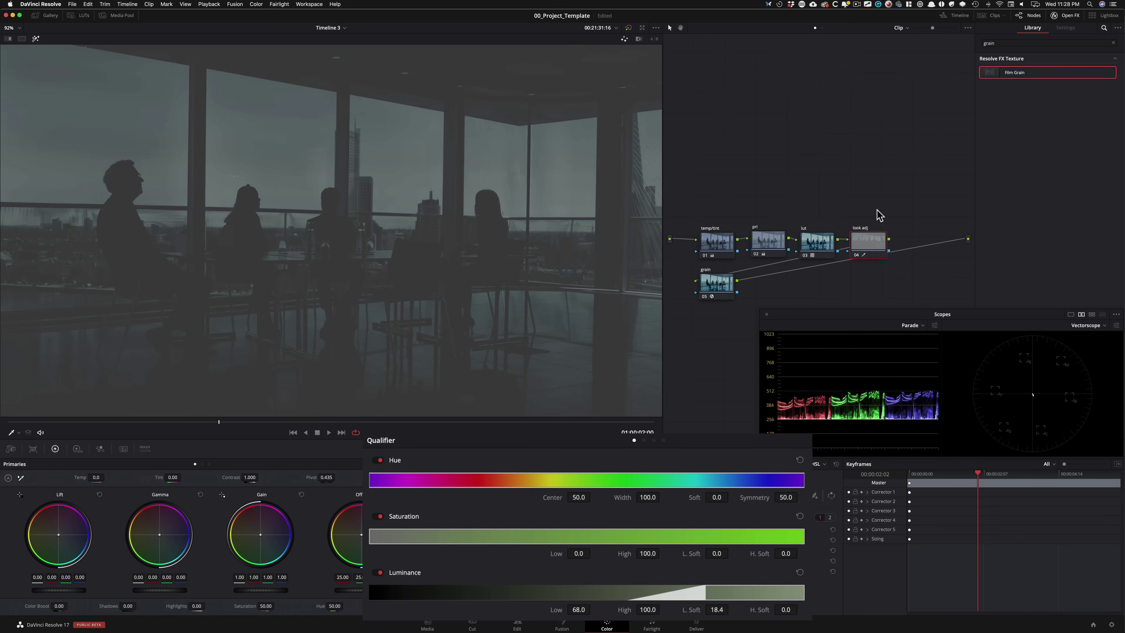
key("shift+h")
key("super+w")
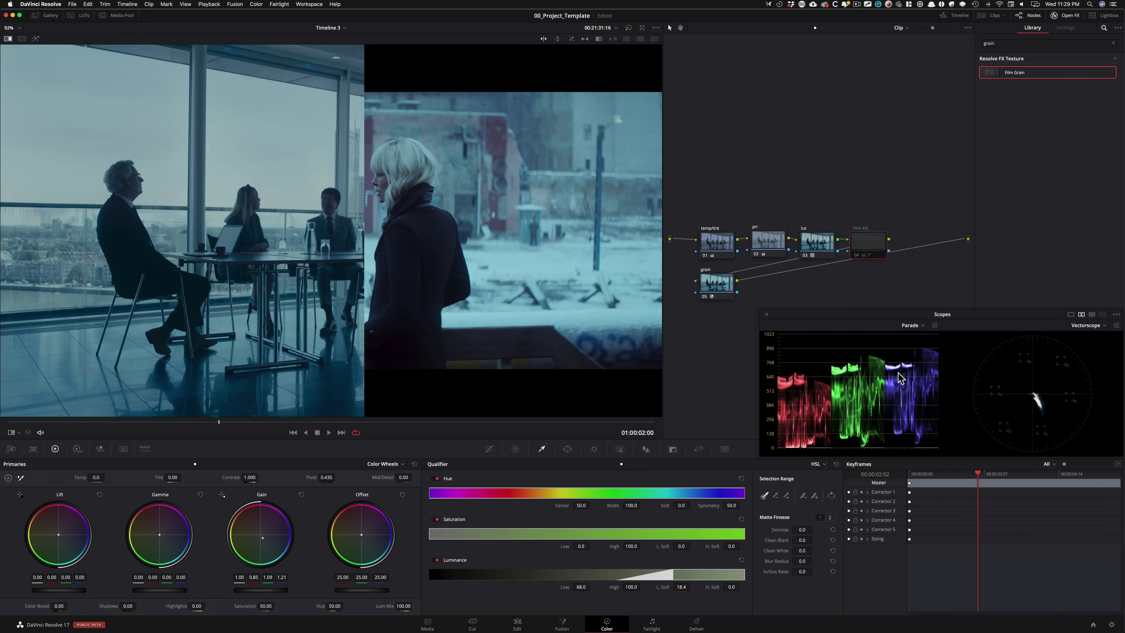
key("ctrl+d")
key("ctrl+d")
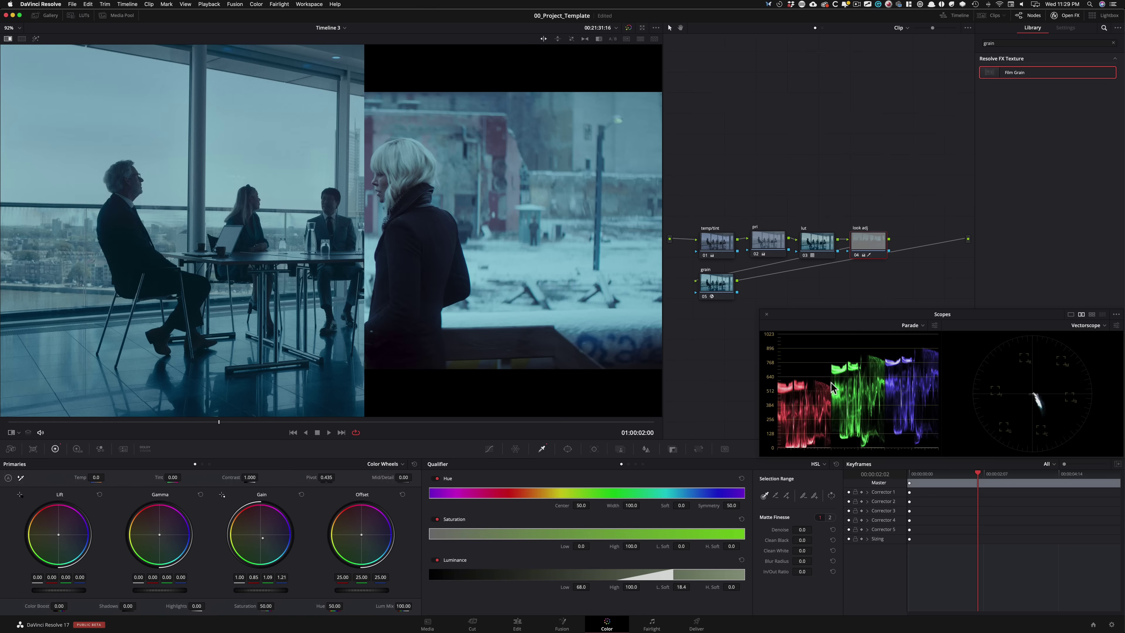
Save the project and move the reference wipe split near the right edge
key("super+s")
key("ctrl+w")
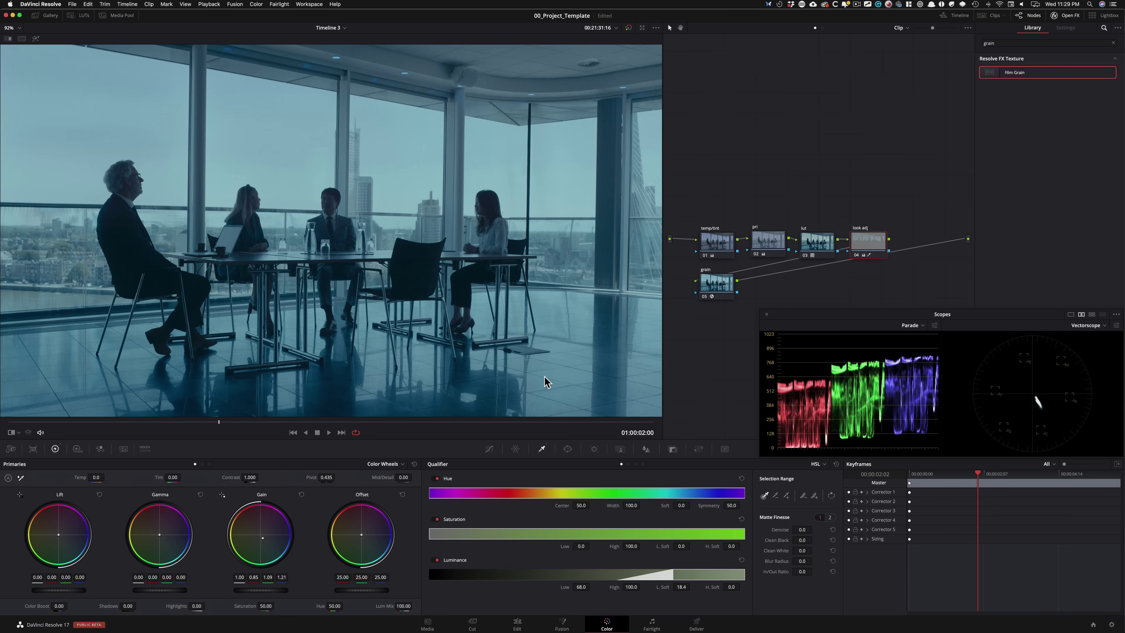
key("ctrl+w")
left_click_drag(549, 384, 672, 333)
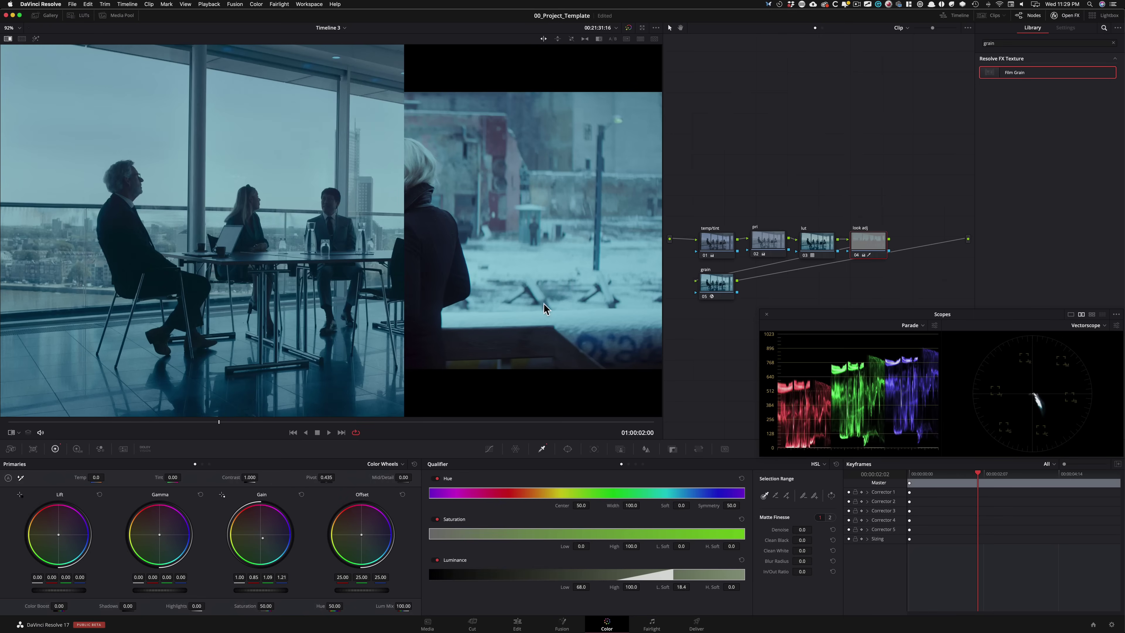
Add parallel node 05 after look adj and tint shadows bluish at -0.00, -0.03, -0.10
key("alt+p")
left_click_drag(535, 302, 415, 345)
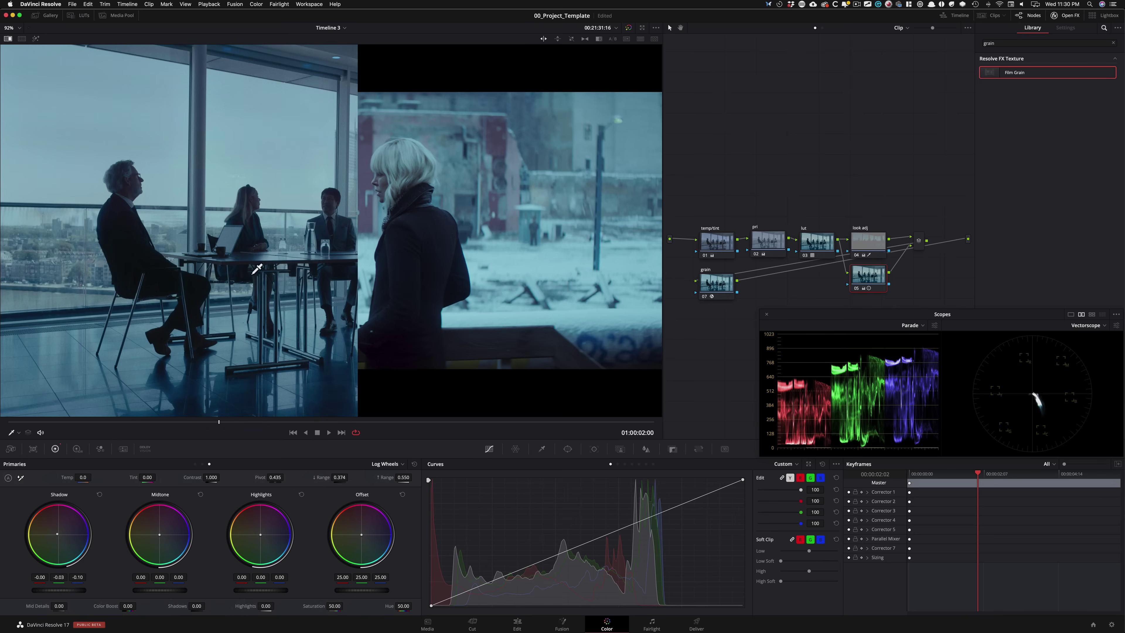
Toggle the parallel node to compare, then tint look adj highlights cyan at -0.09, 0.09, 0.09
key("ctrl+d")
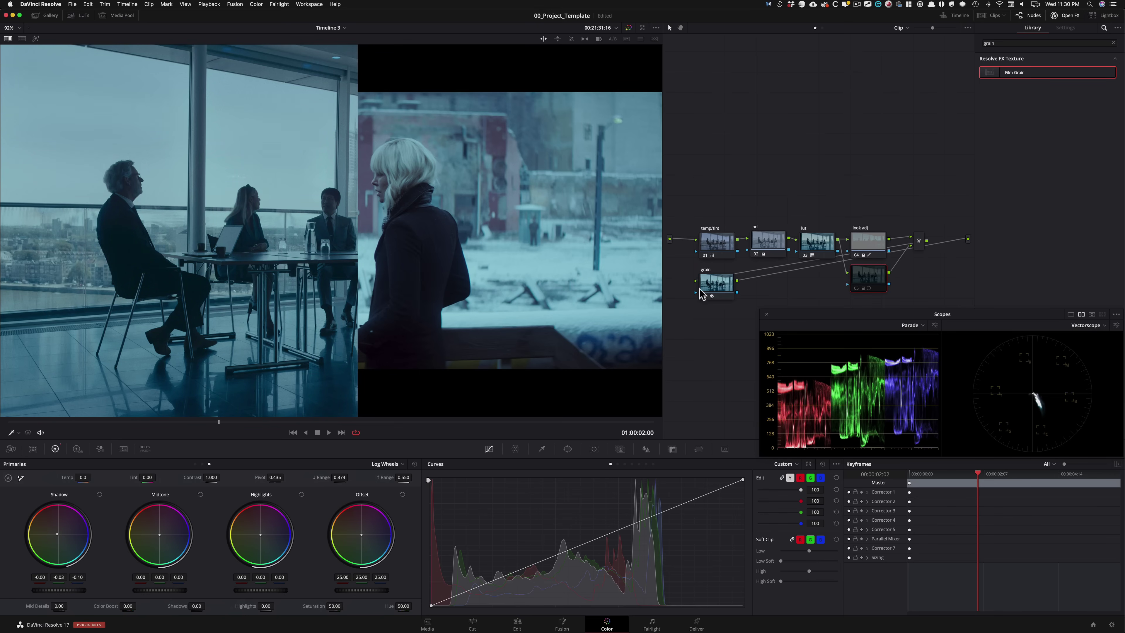
key("ctrl+d")
key("ctrl+d")
key("ctrl+d")
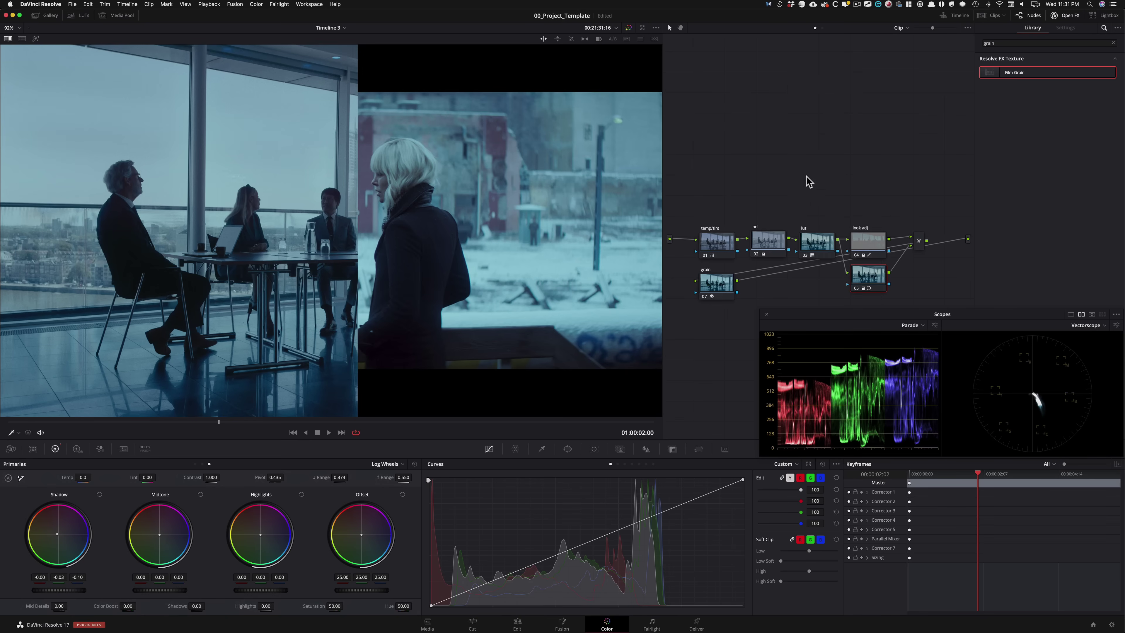
left_click(877, 242)
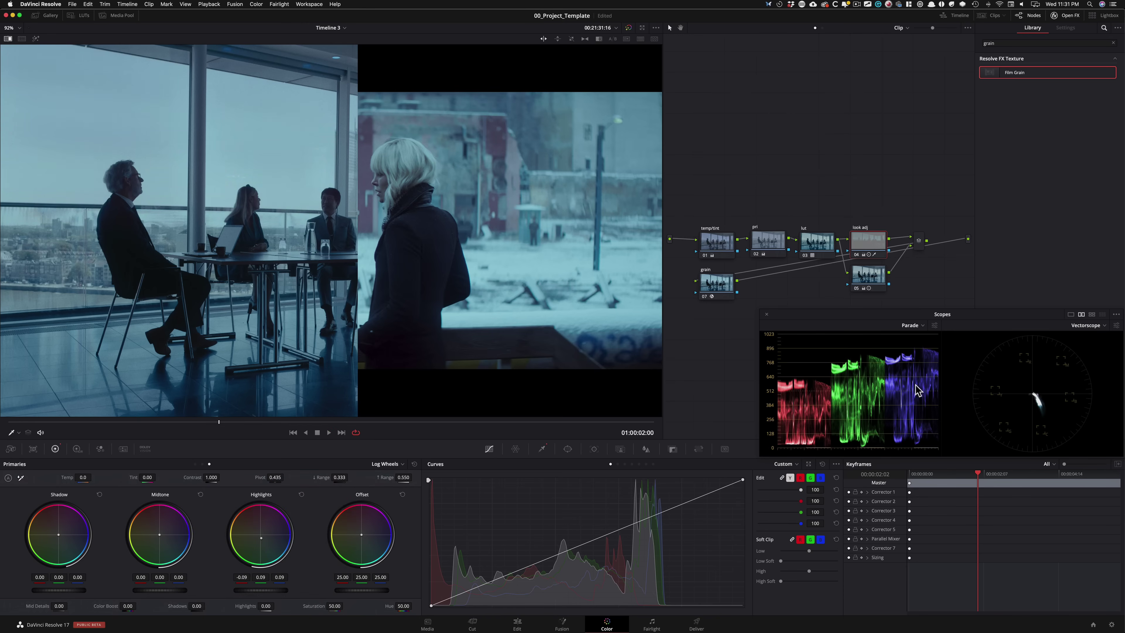
key("ctrl+d")
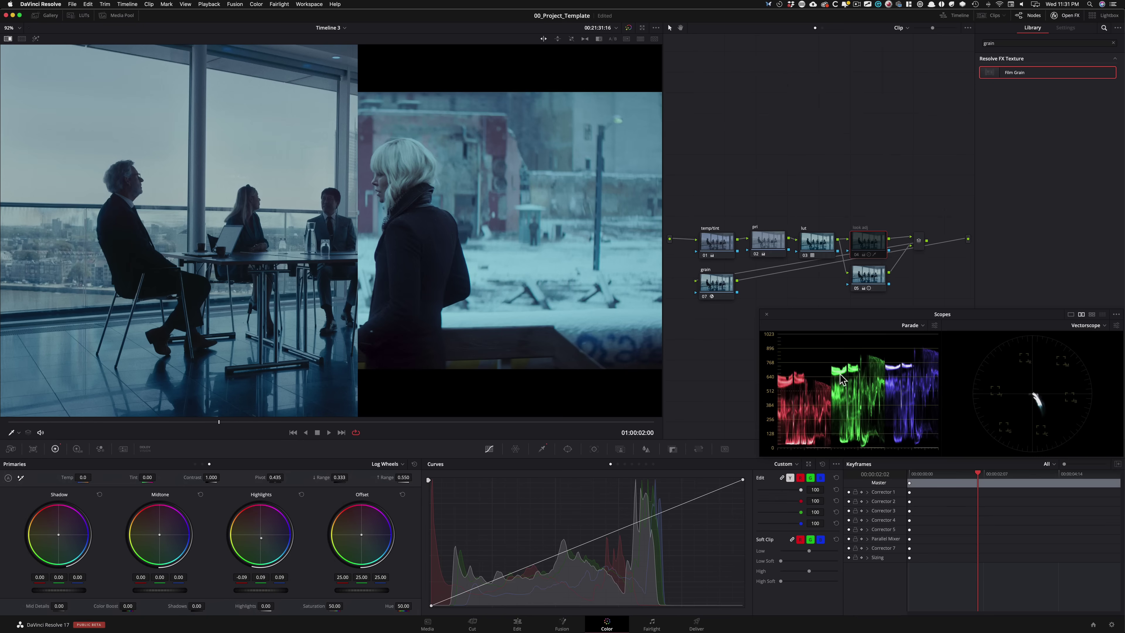
key("ctrl+d")
key("ctrl+d")
key("ctrl+d")
key("ctrl+d")
key("ctrl+d")
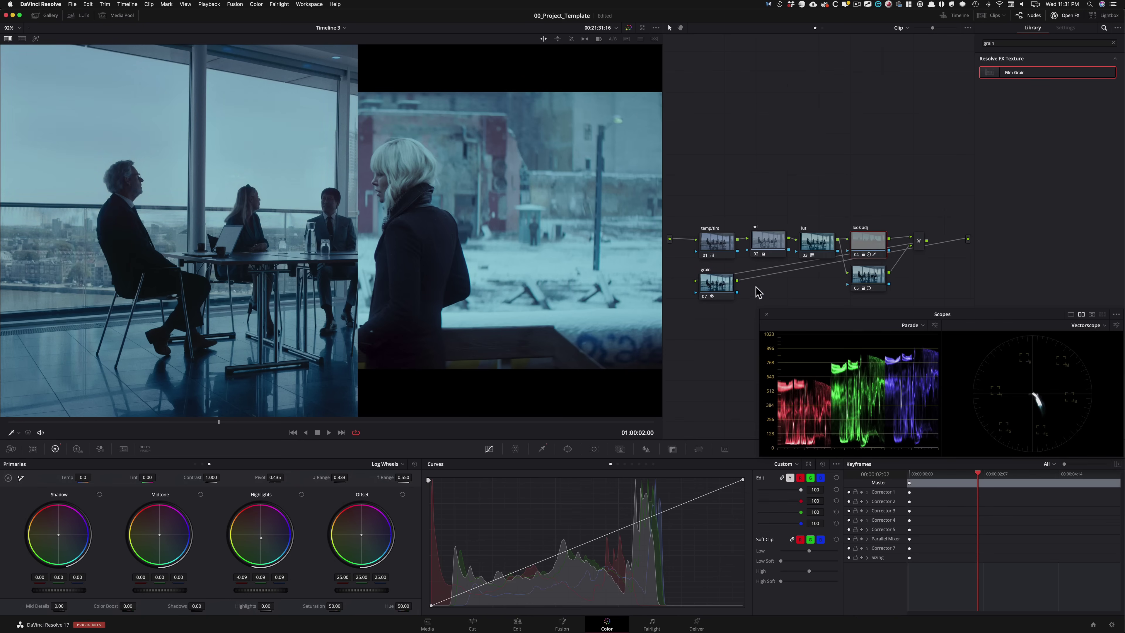
Compare with the reference still, save the project, then select nodes 01, 02, 03, 05 and 07
key("ctrl+w")
key("ctrl+w")
key("ctrl+w")
key("ctrl+w")
key("ctrl+w")
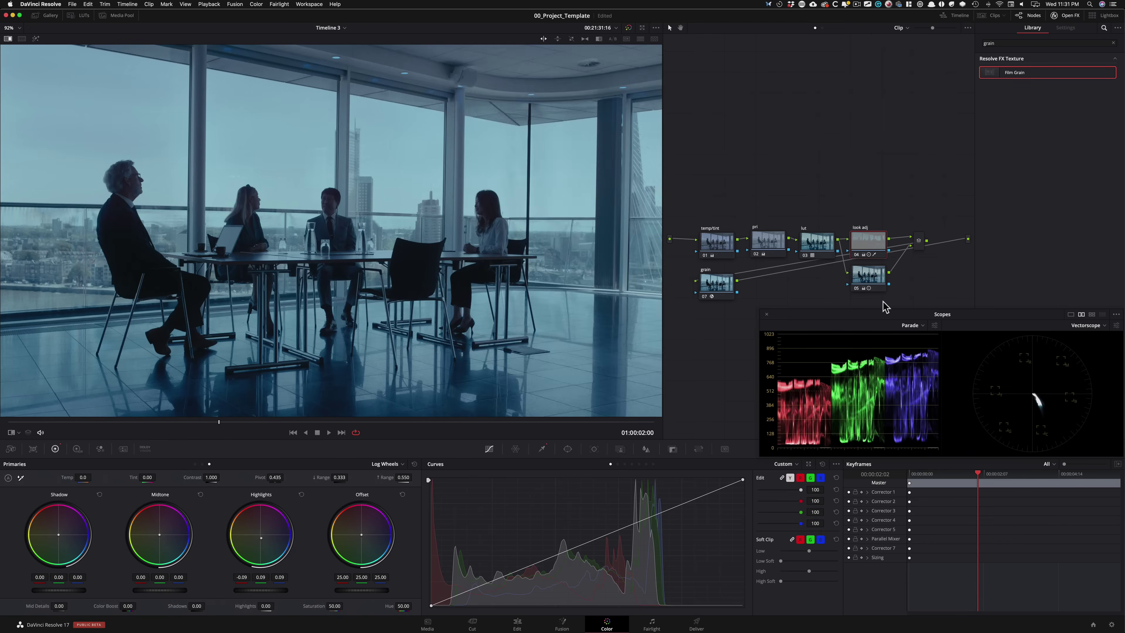
key("ctrl+w")
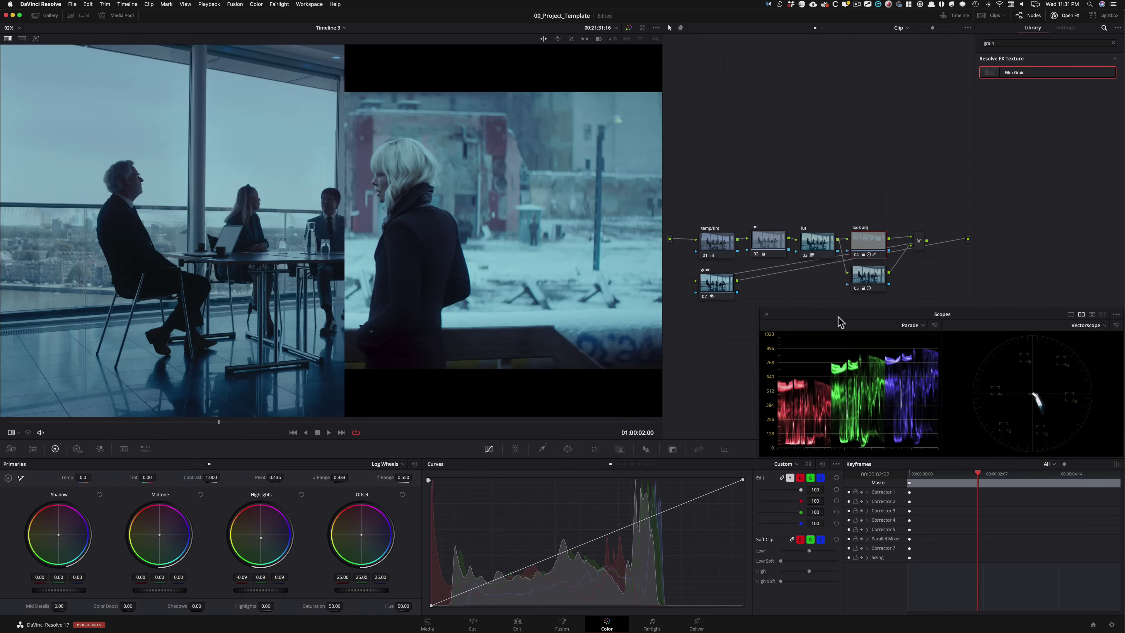
key("ctrl+w")
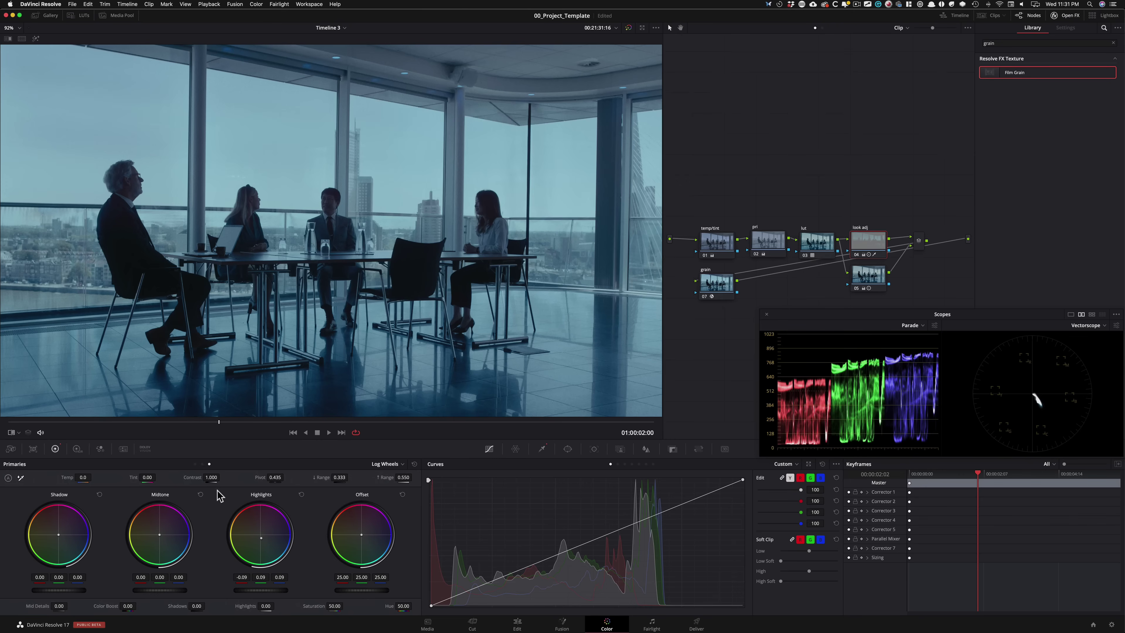
key("super+s")
left_click_drag(710, 200, 956, 306)
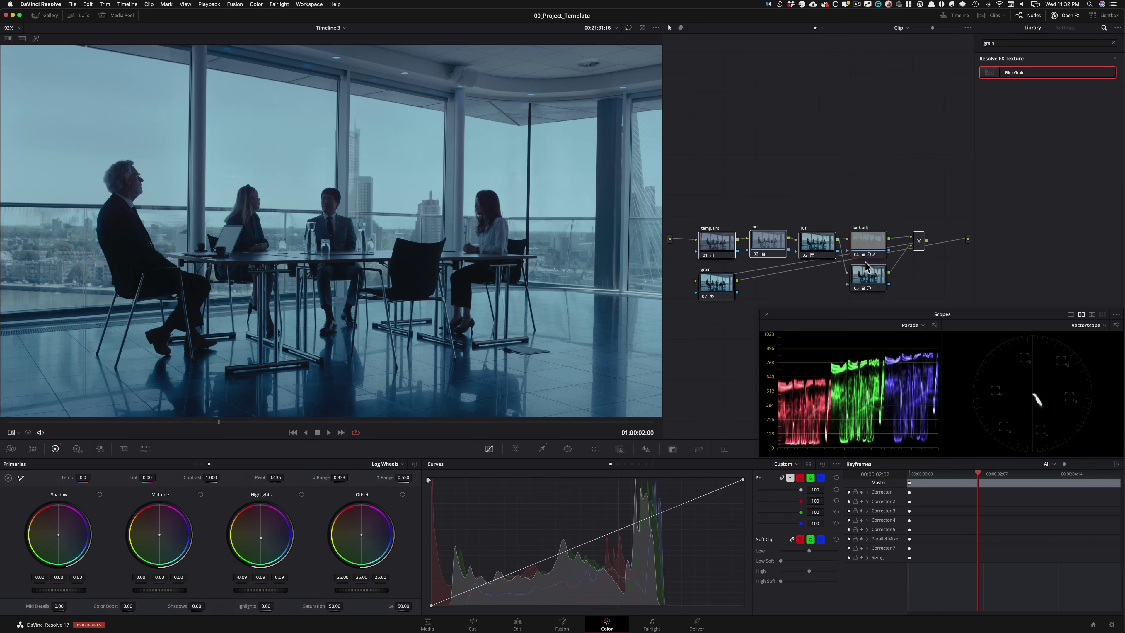
Bypass and re-enable the lut, pri, temp/tint, look adj and parallel nodes, then apply Film Grain to node 07
key("super+d")
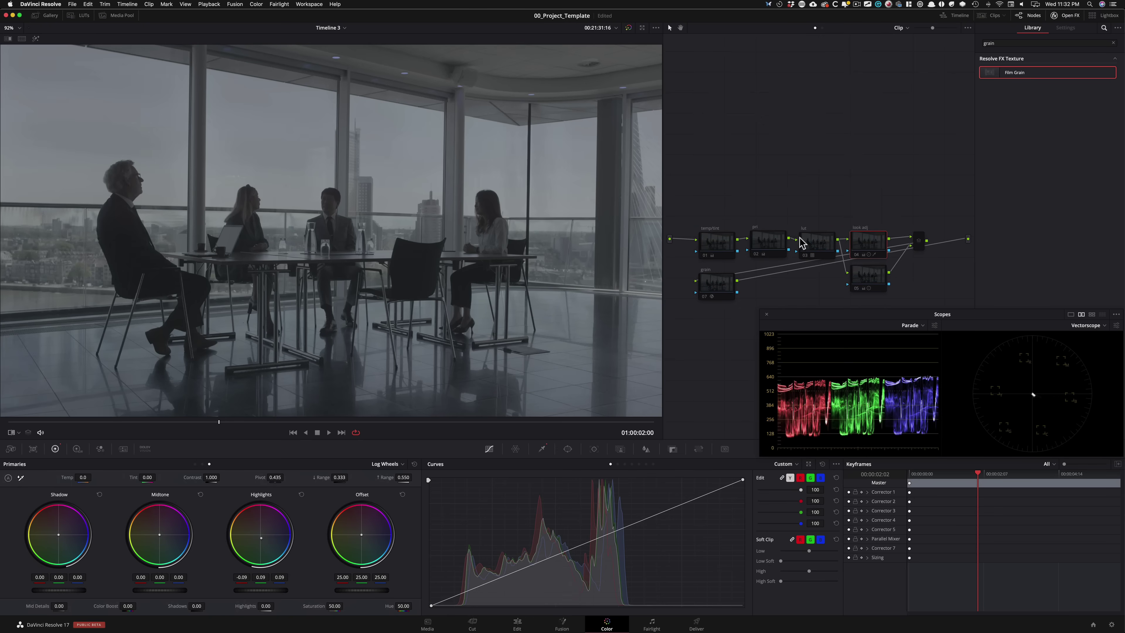
left_click(811, 243)
key("super+d")
left_click(765, 243)
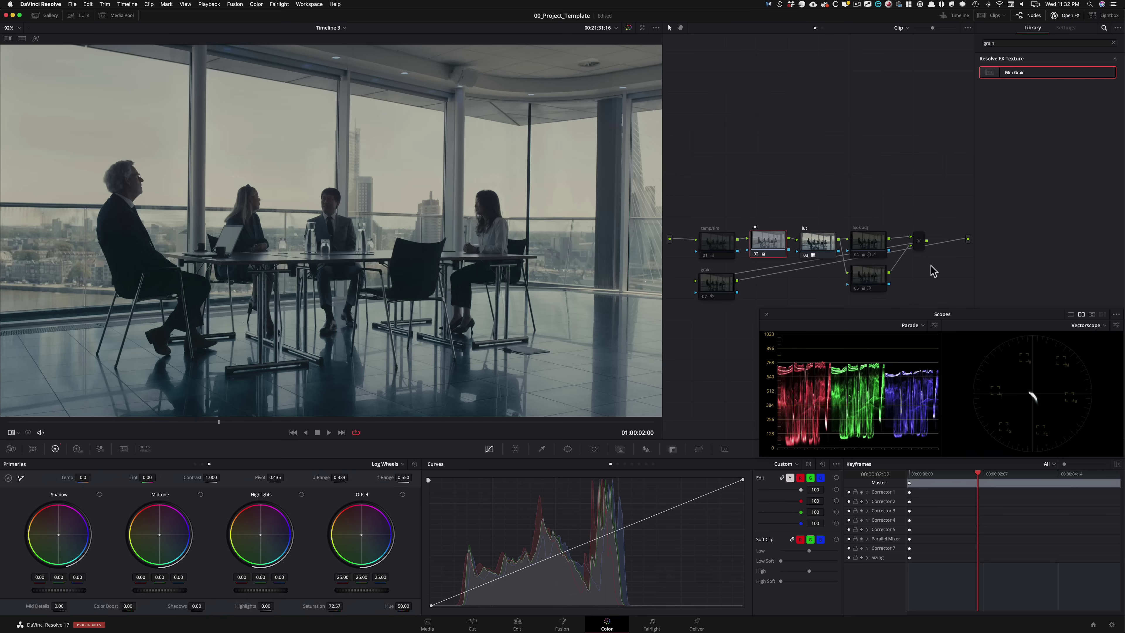
left_click(725, 244)
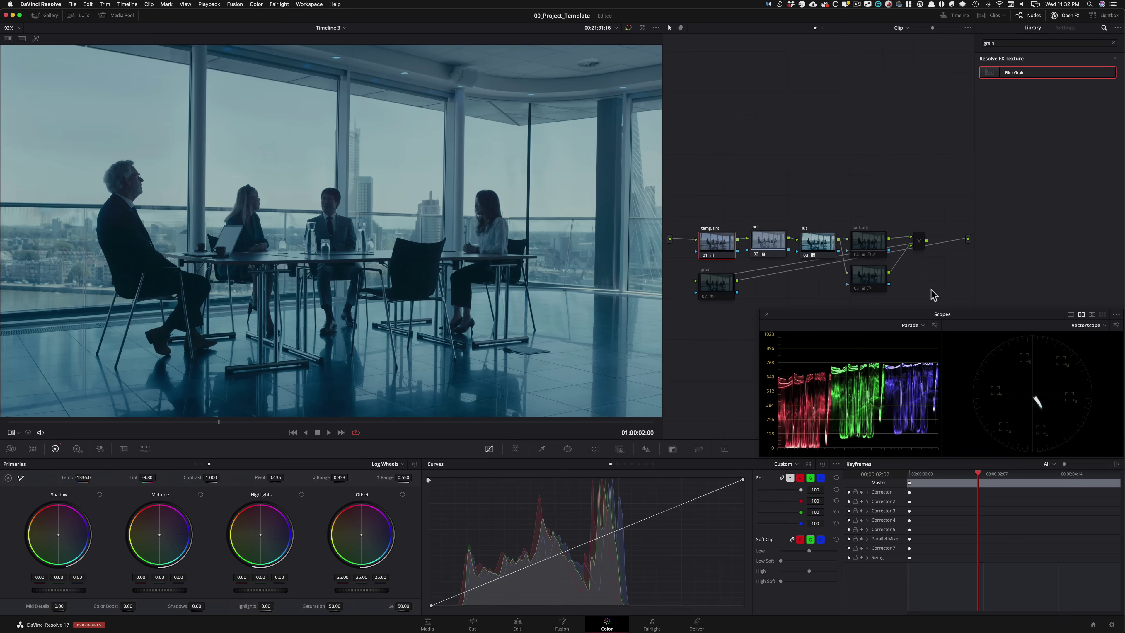
left_click(866, 248)
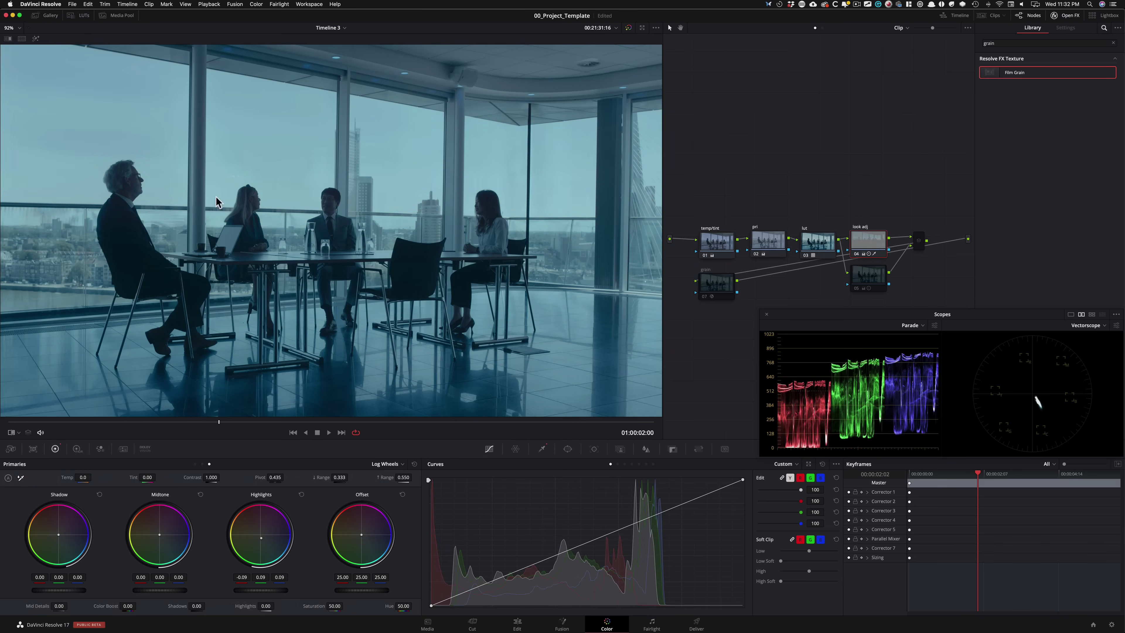
left_click(878, 282)
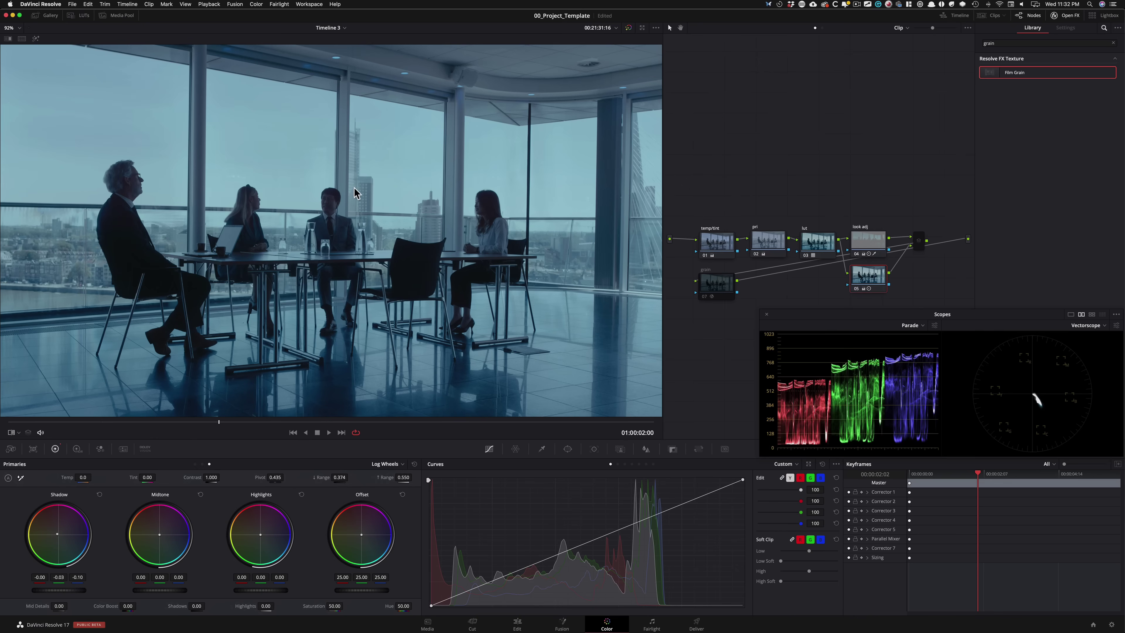
left_click_drag(723, 287, 721, 287)
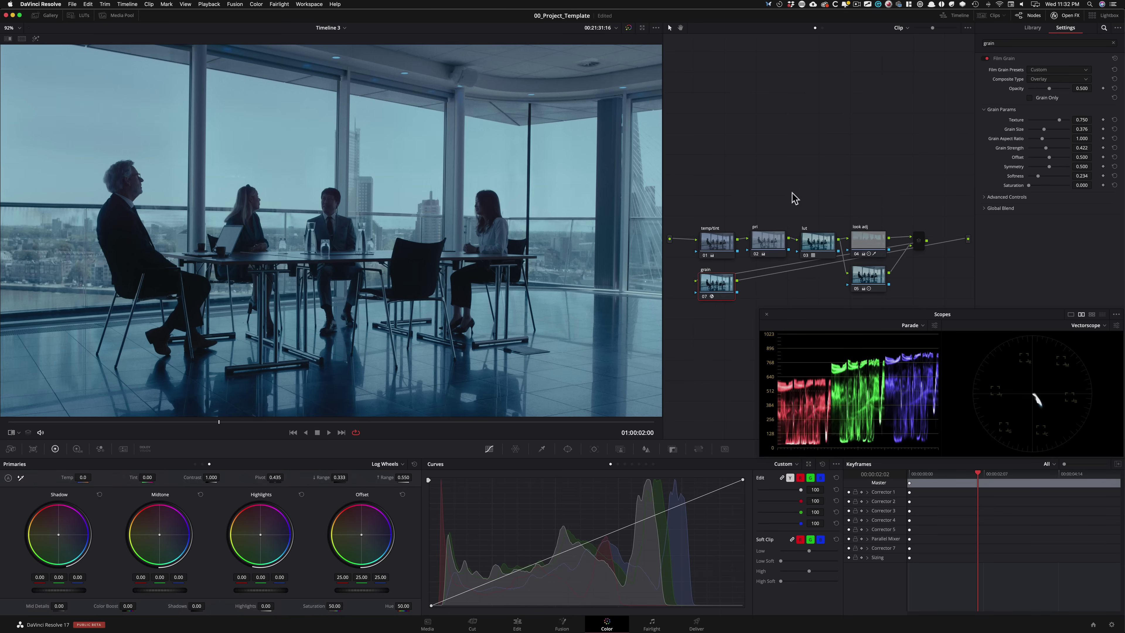
Flip between grade Versions 1 and 2, settling on the warm amber Version 2
key("ctrl+n")
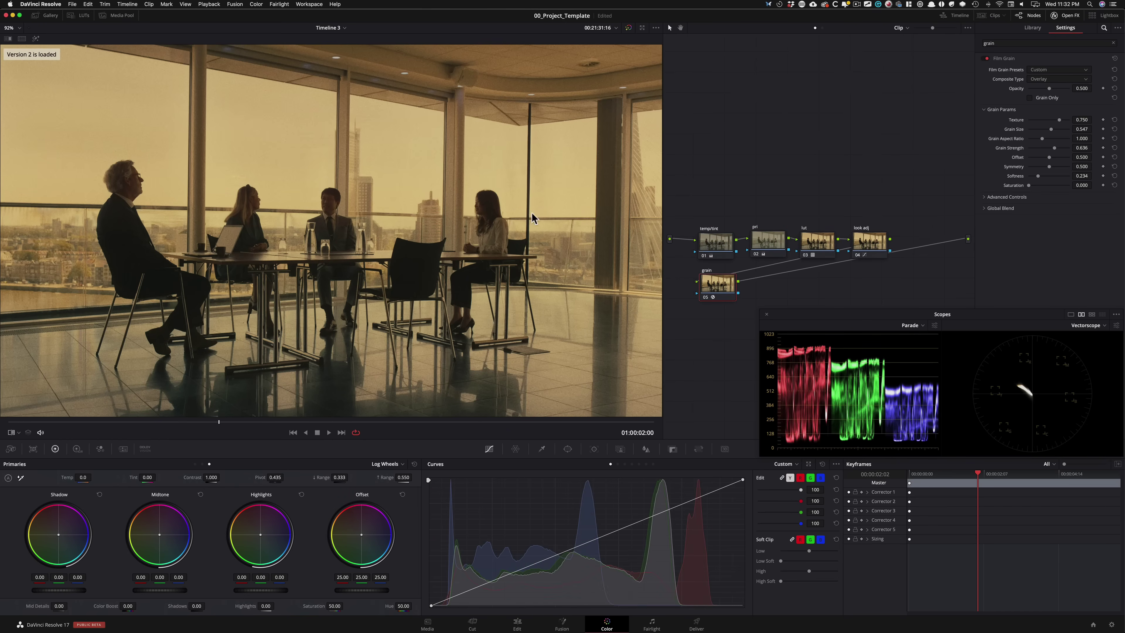
key("ctrl+b")
key("ctrl+n")
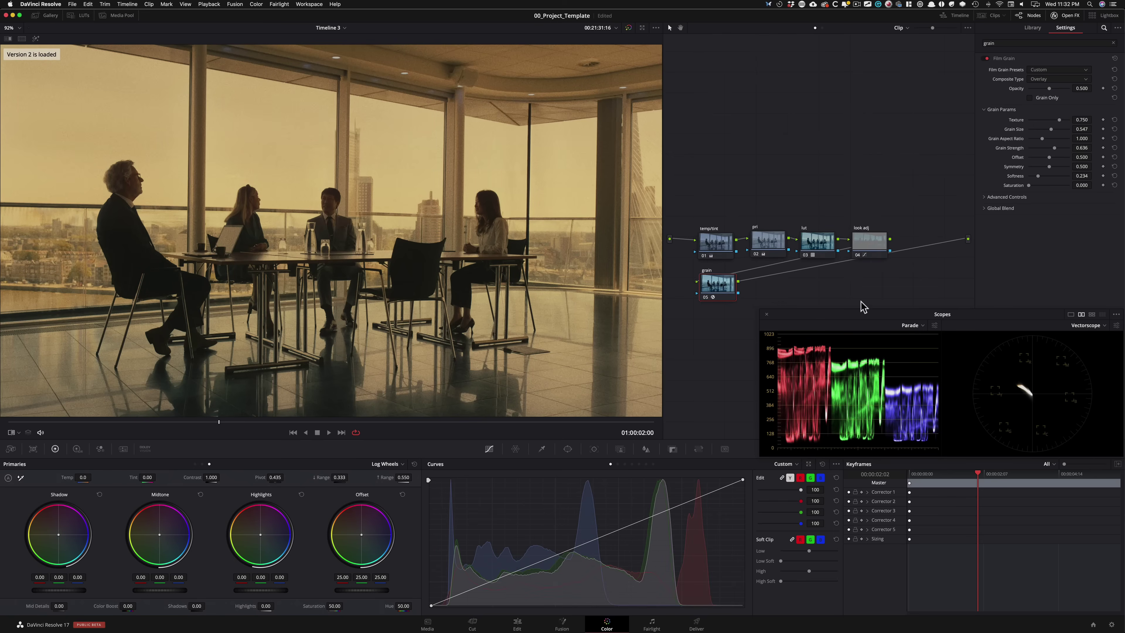